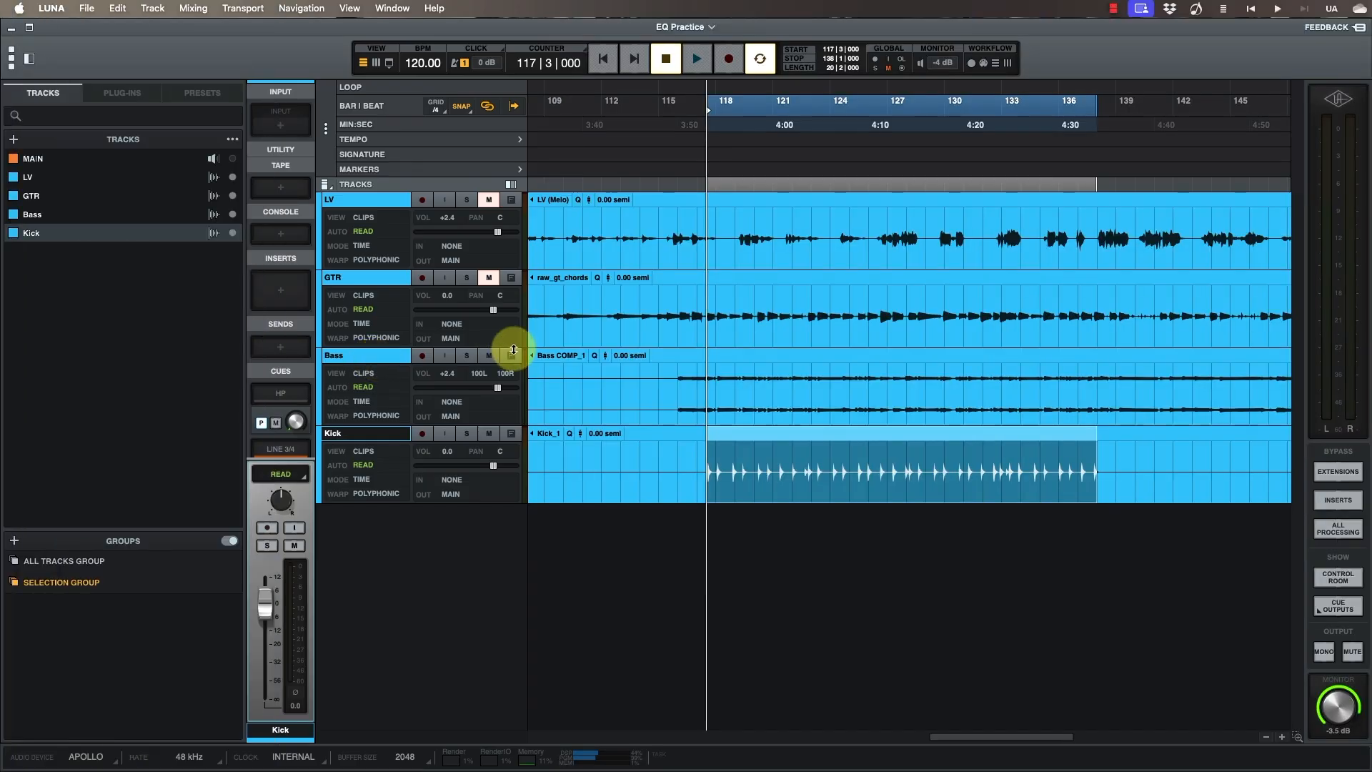
Play the selected loop section to hear the kick and bass together.
key("space")
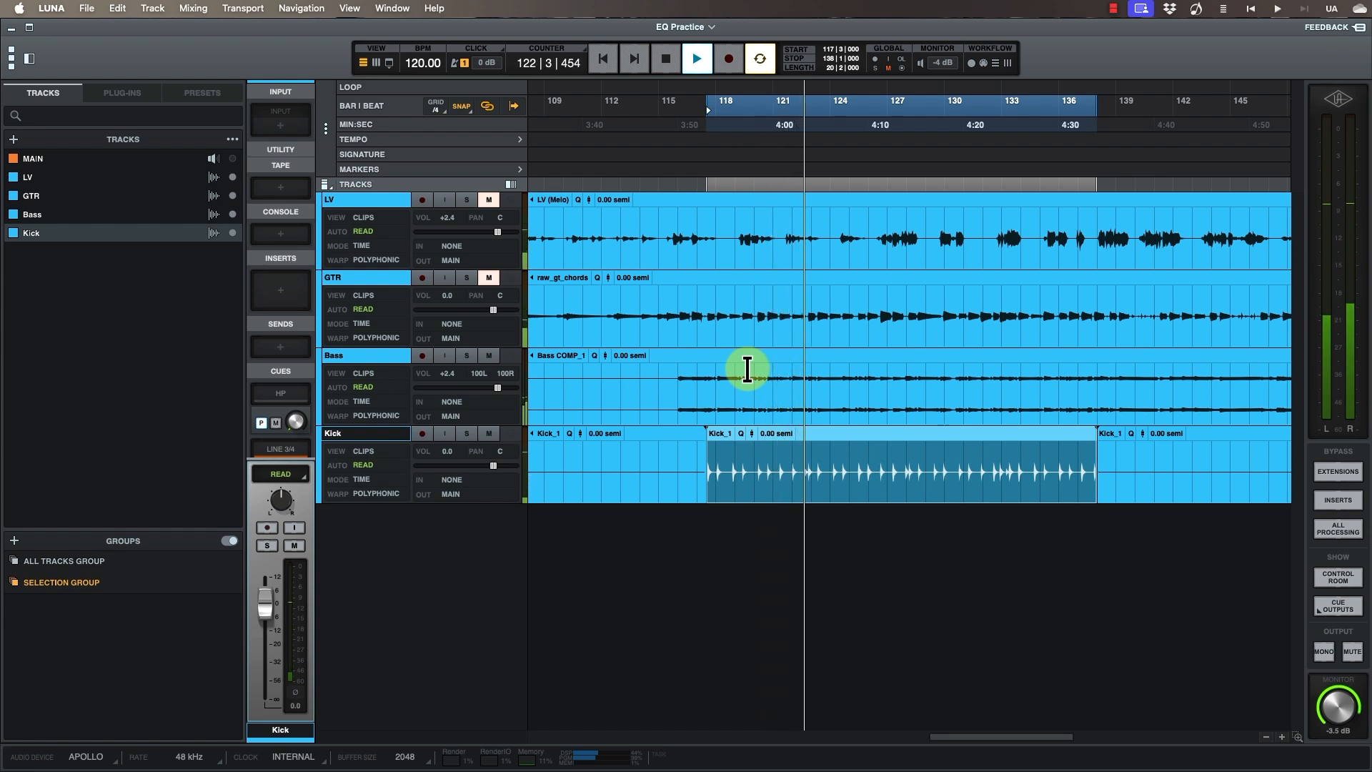
key("space")
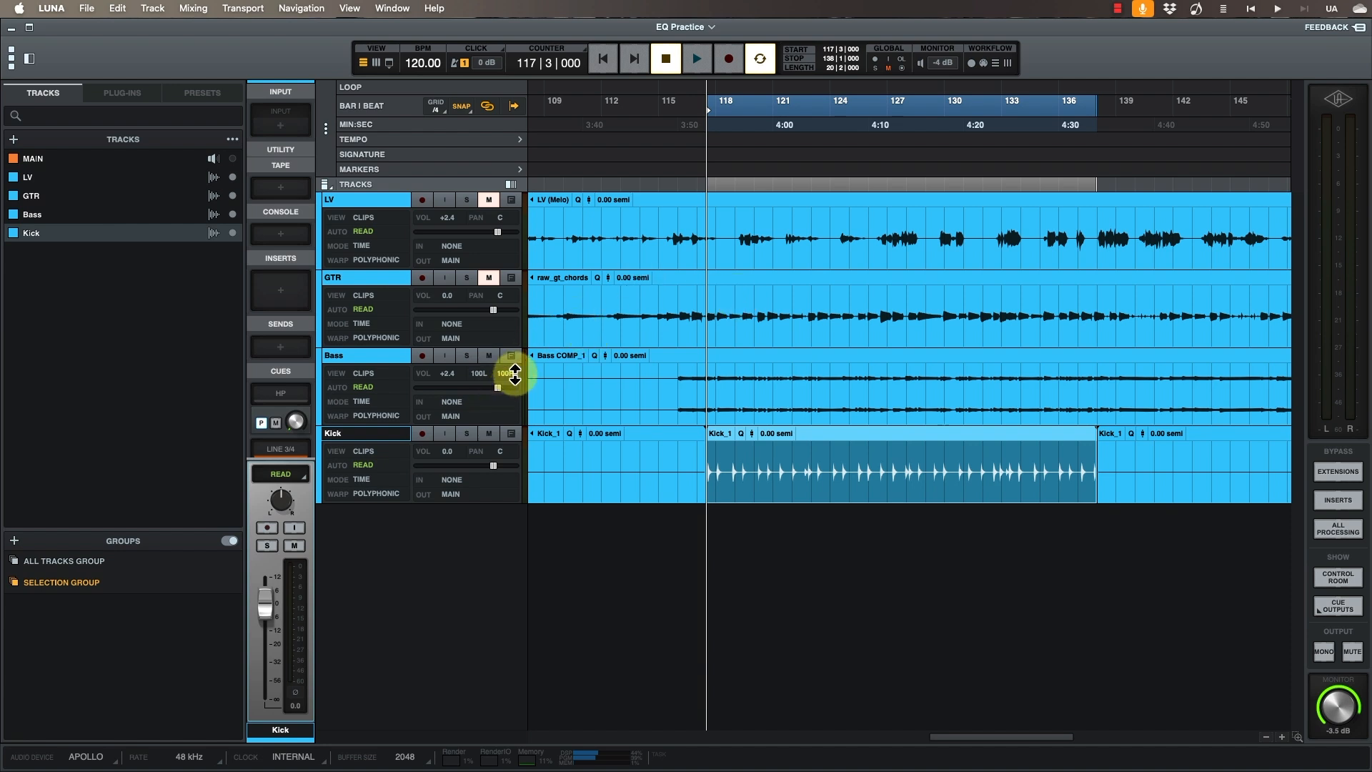
Insert the FabFilter Pro-Q 4 plug-in on the Kick track and remove its preset low-cut band.
mouse_move(276, 454)
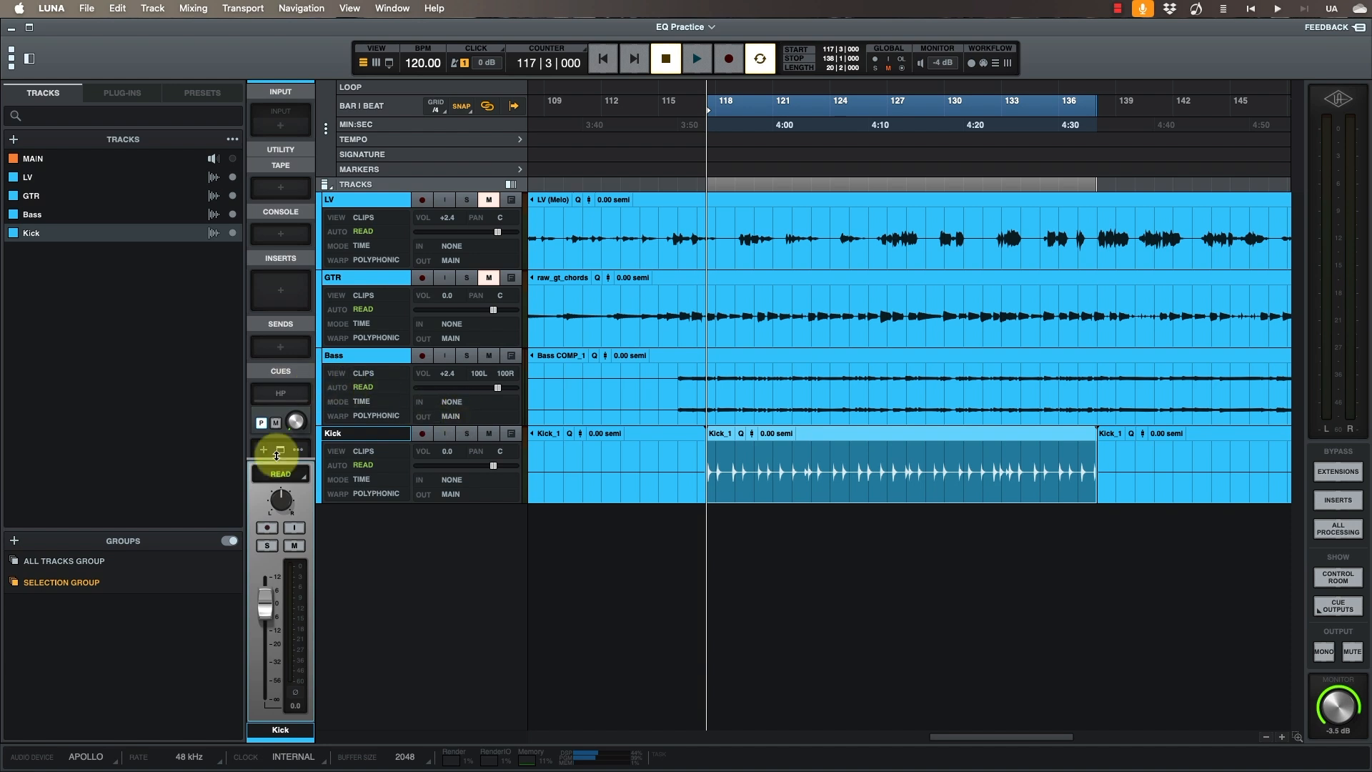
left_click(278, 292)
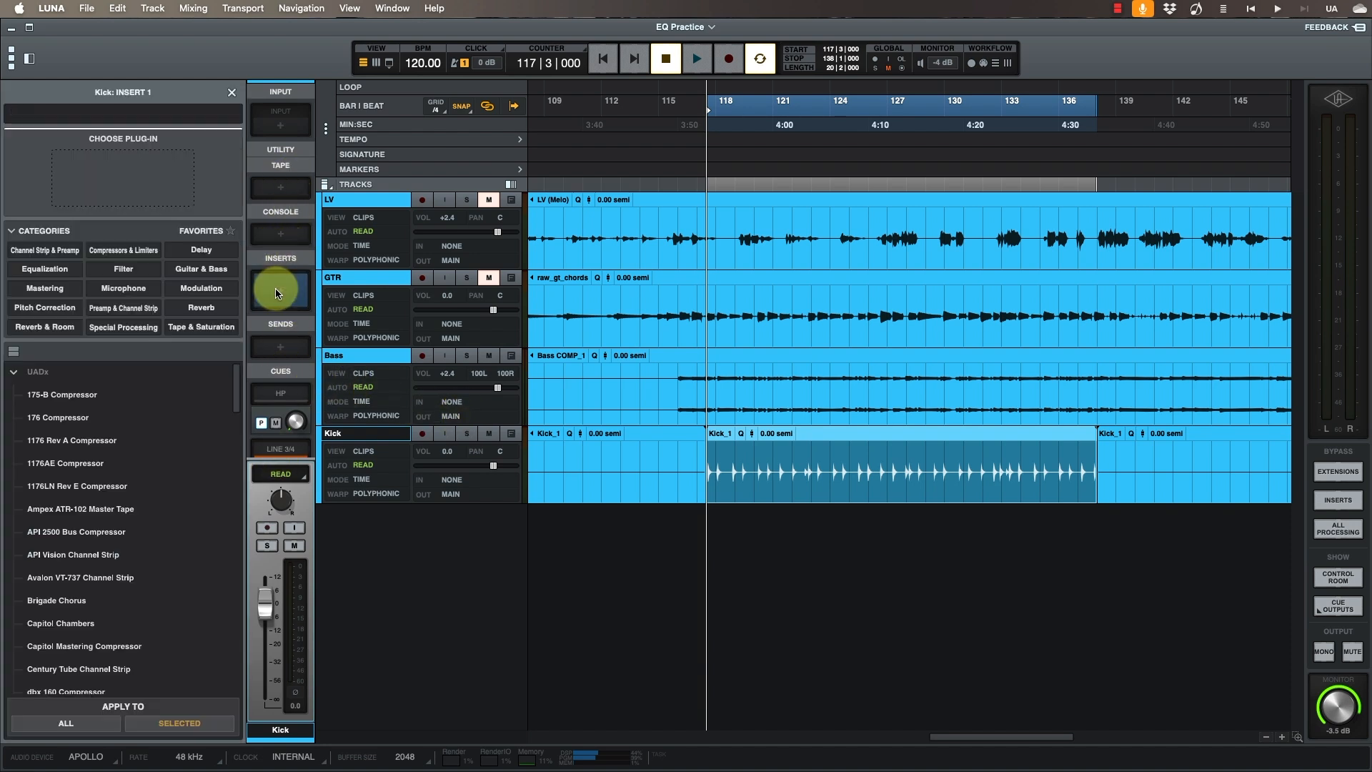
type("pro")
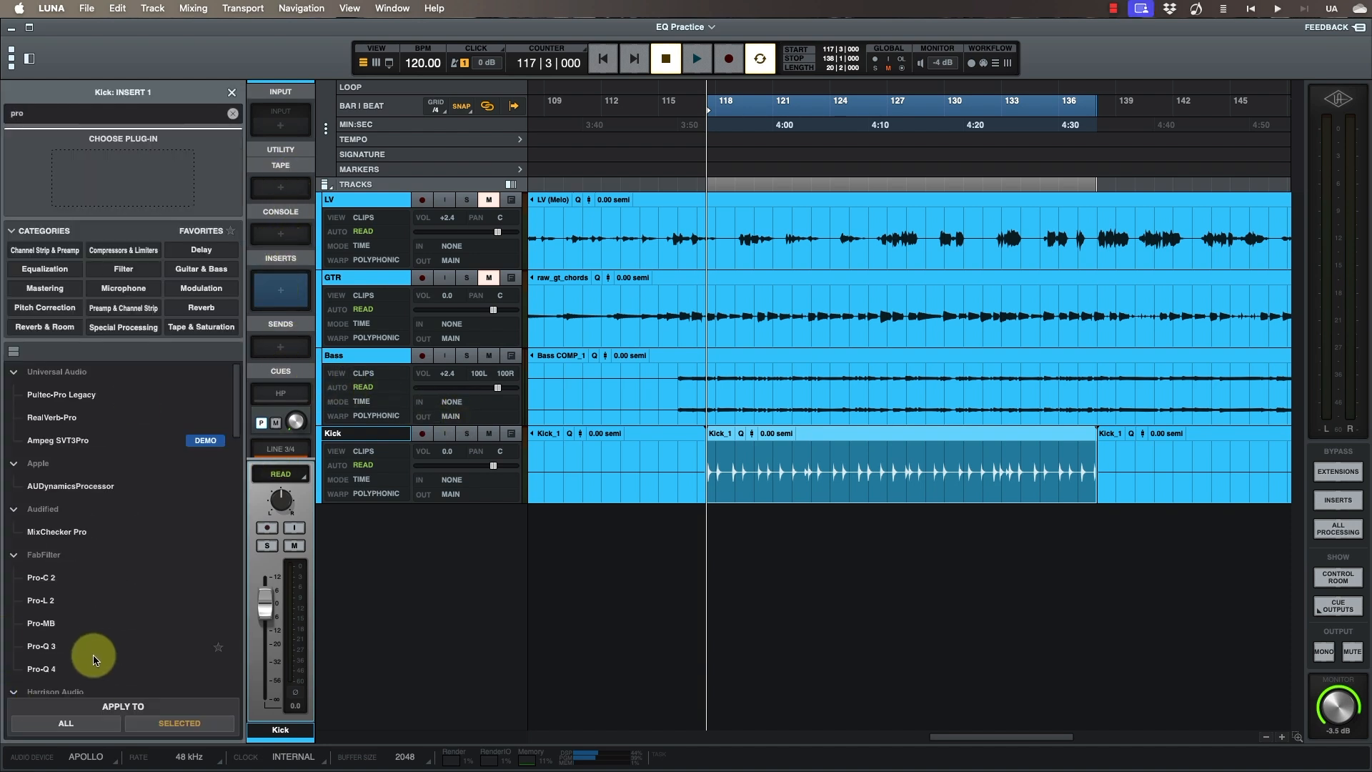
double_click(60, 670)
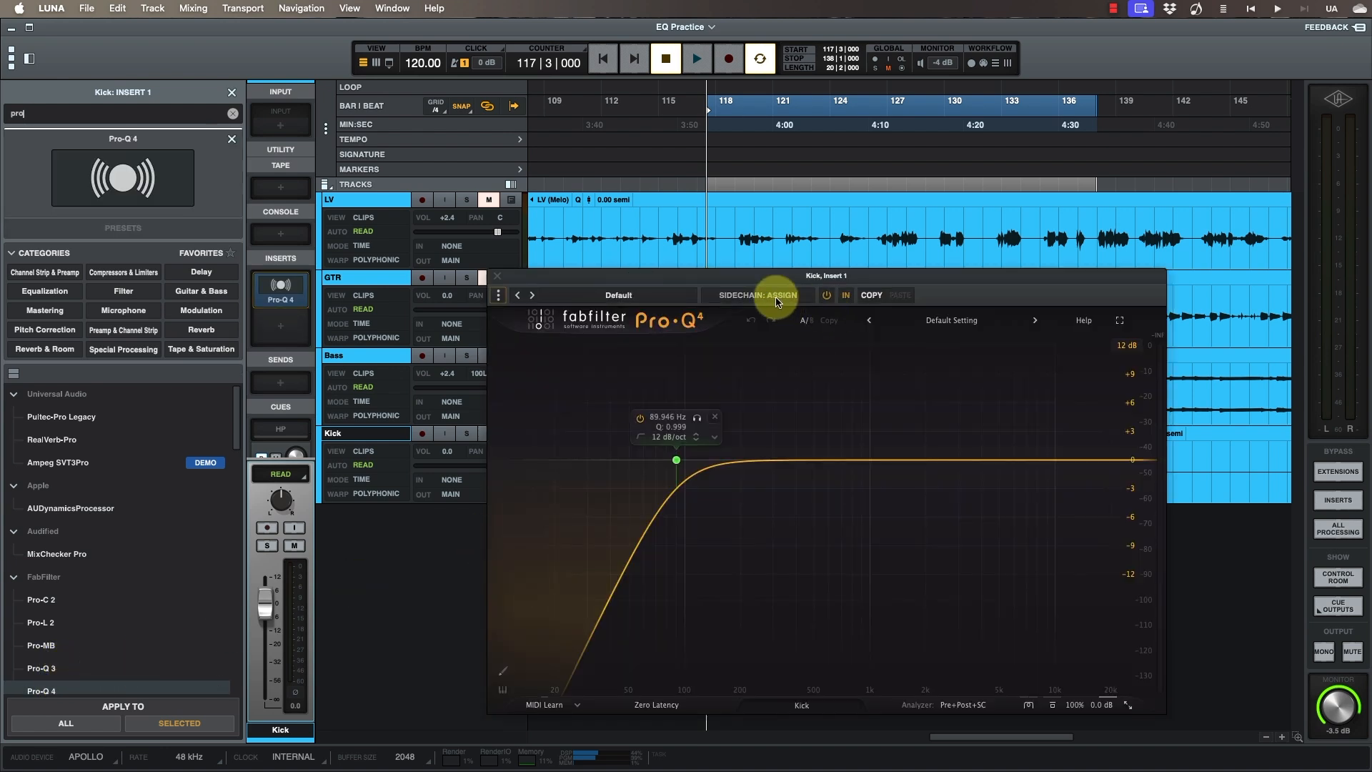
left_click(715, 417)
Show the mixer and open the Bass track's Pro-Q 4 side by side with the Kick's.
left_click_drag(666, 278, 803, 300)
key("super+equal")
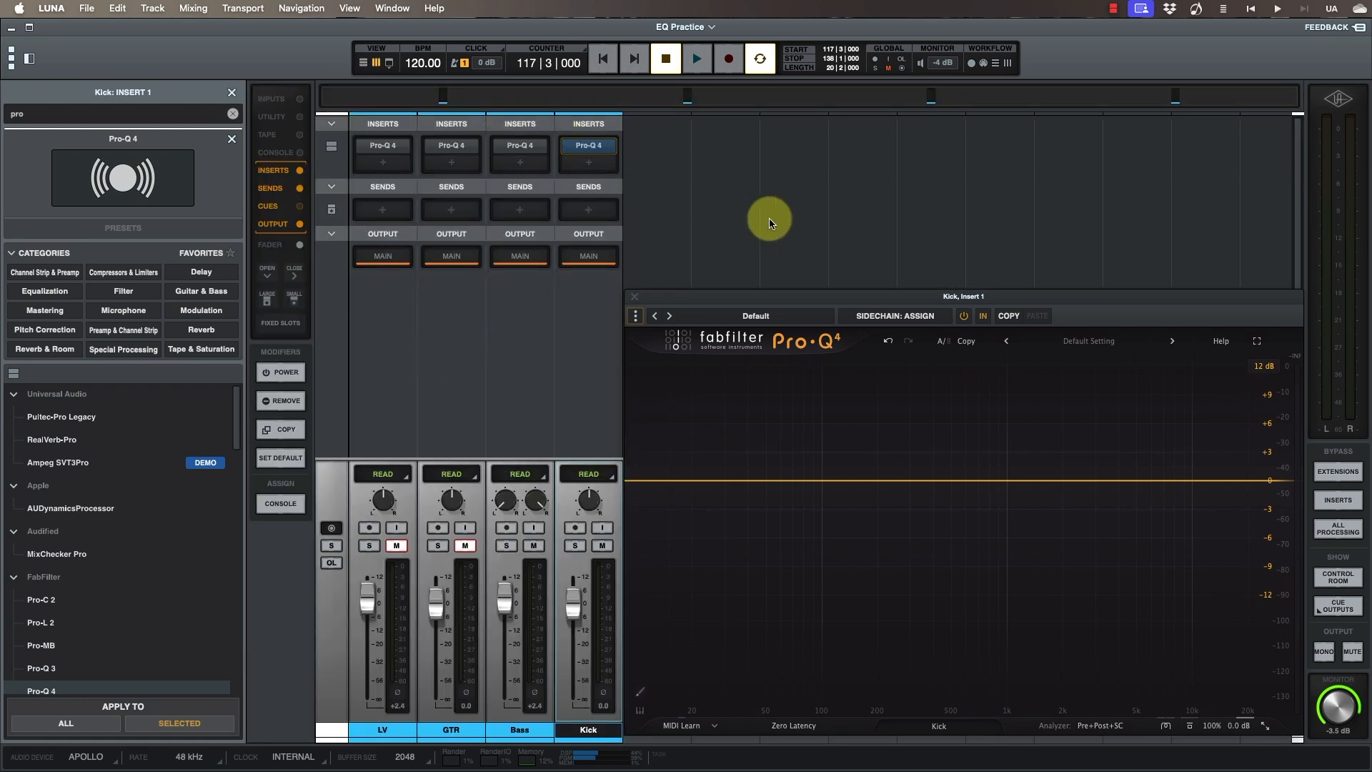
left_click_drag(818, 296, 763, 240)
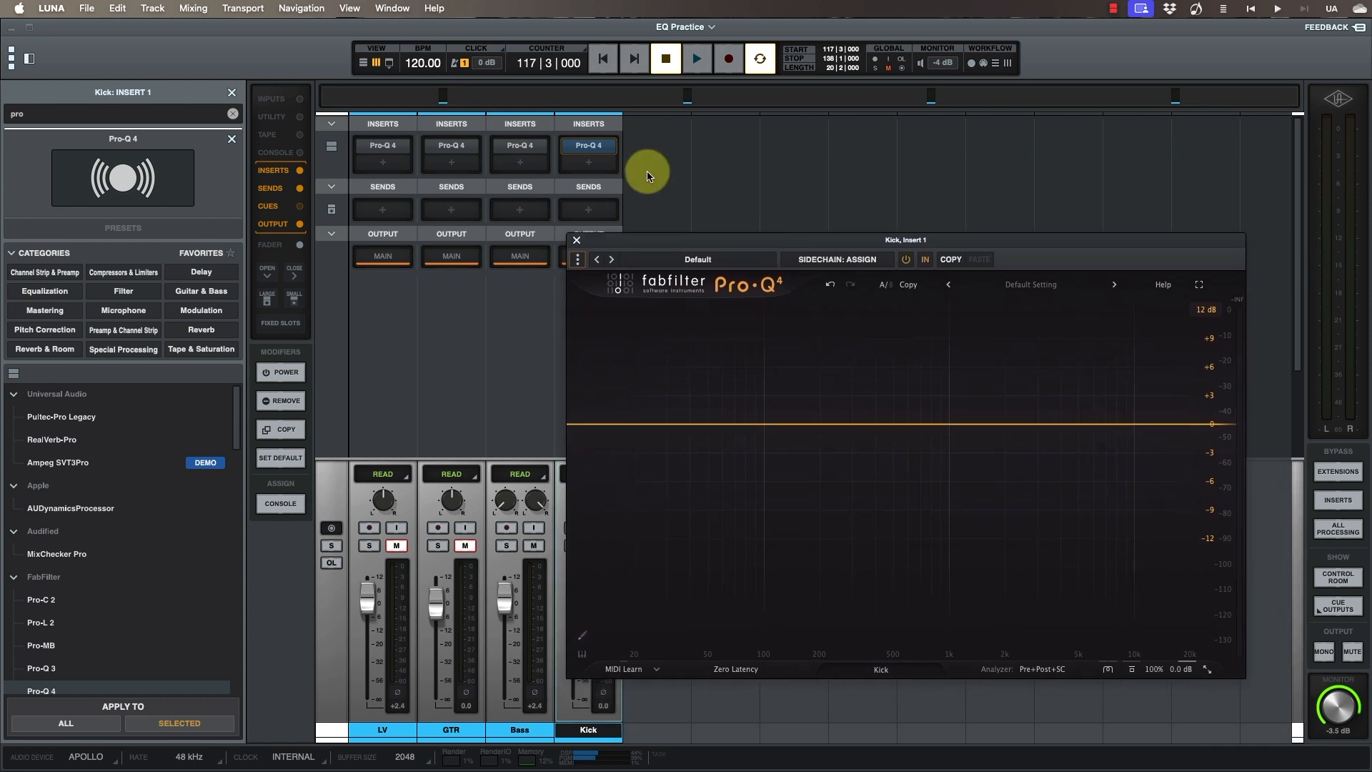
left_click(520, 145)
left_click_drag(795, 296, 282, 227)
left_click_drag(723, 243, 673, 241)
left_click_drag(458, 225, 486, 233)
left_click(946, 393)
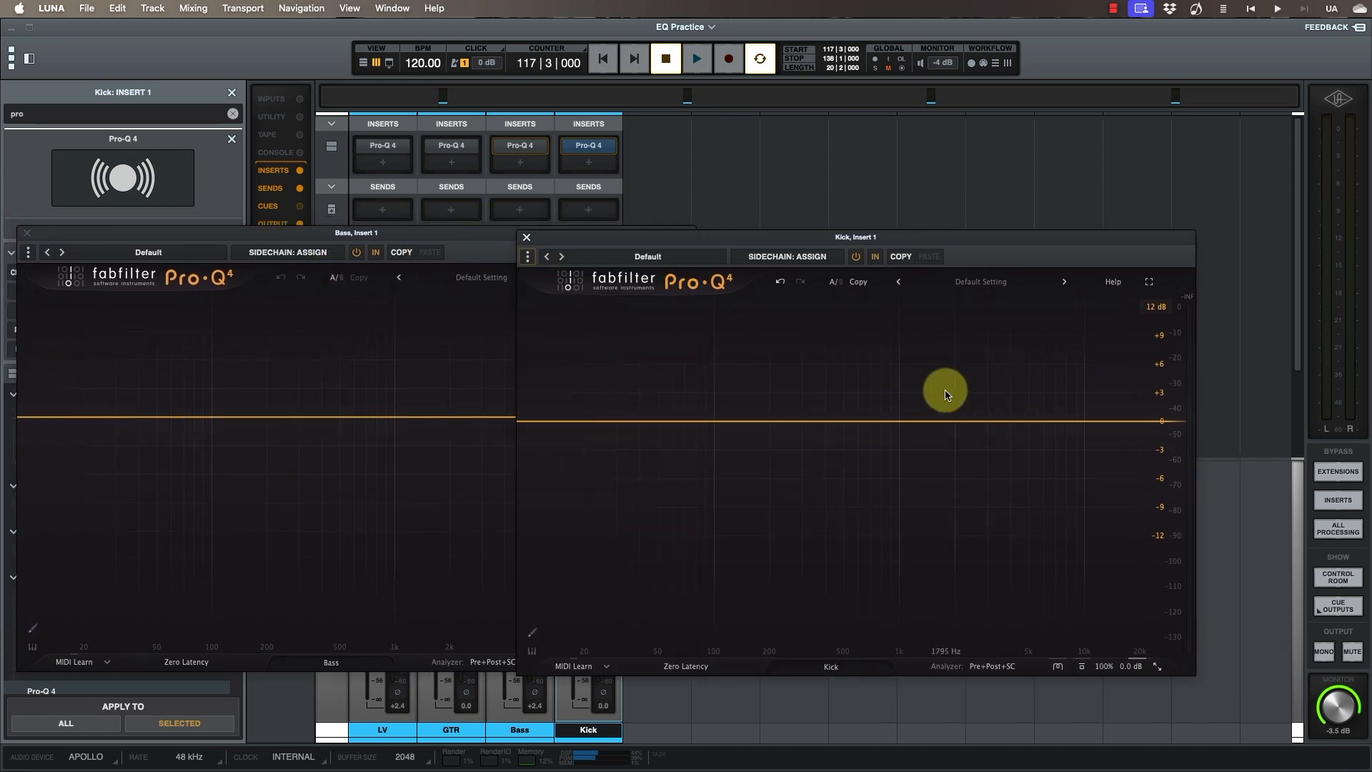
Play the loop and compare the low-frequency peaks of the Bass and Kick in their spectrum analyzers.
key("space")
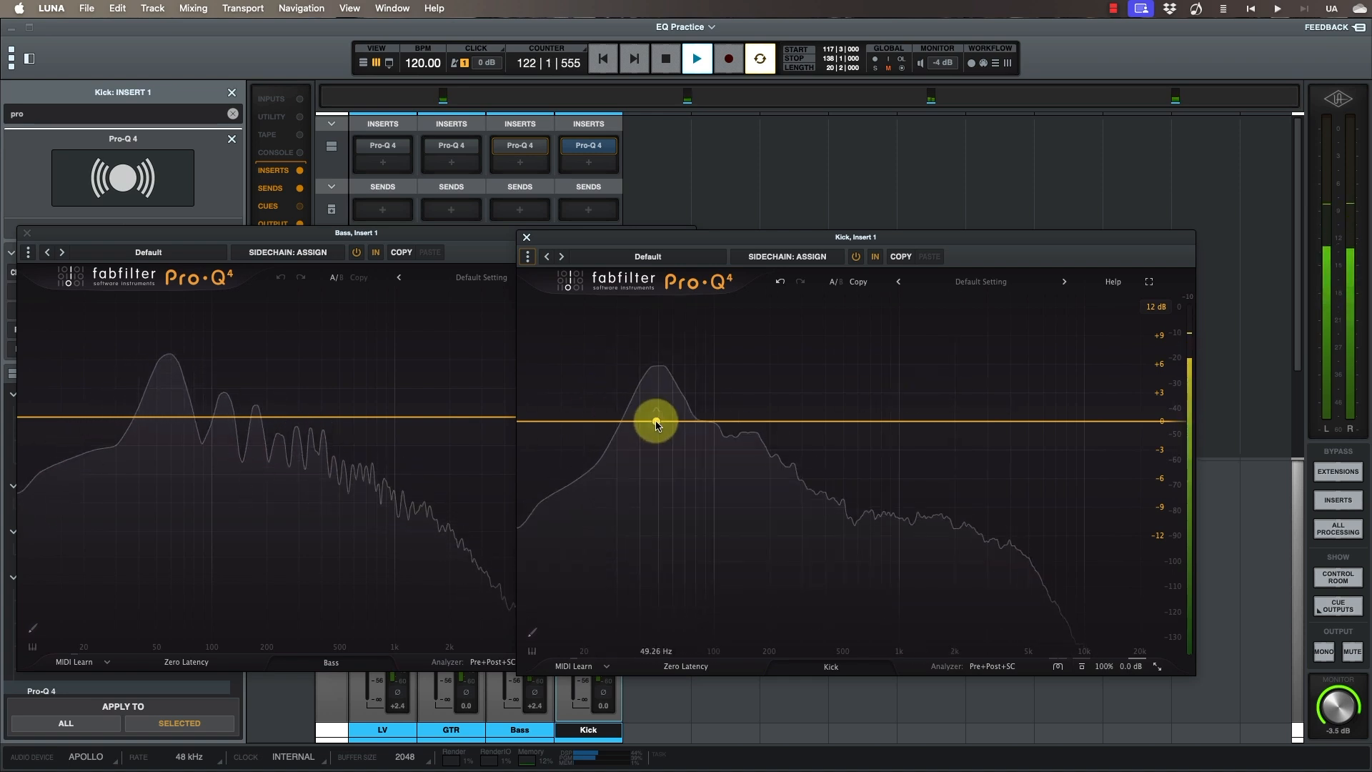
key("space")
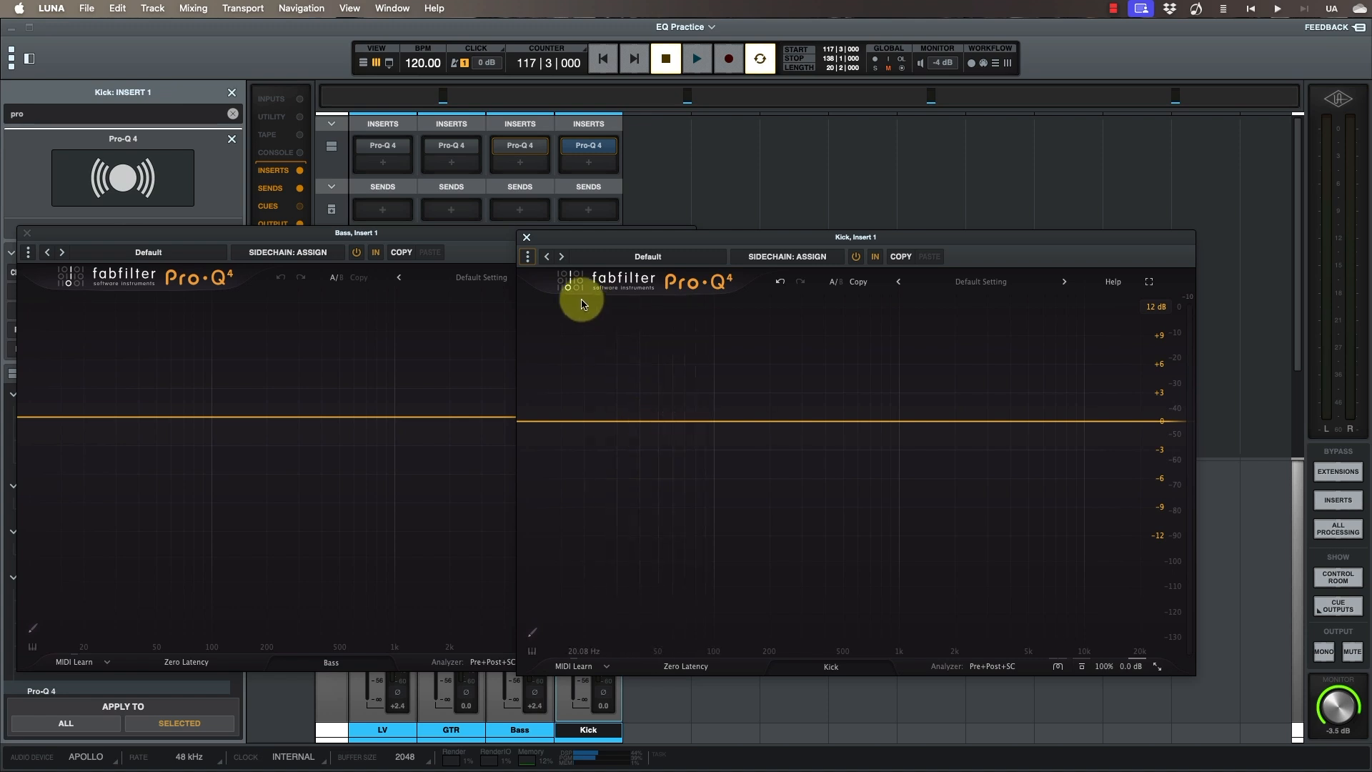
Close the Bass EQ and add a bell boost of about 4.5 dB at about 49 Hz, Q about 4.7, on the Kick.
left_click(29, 236)
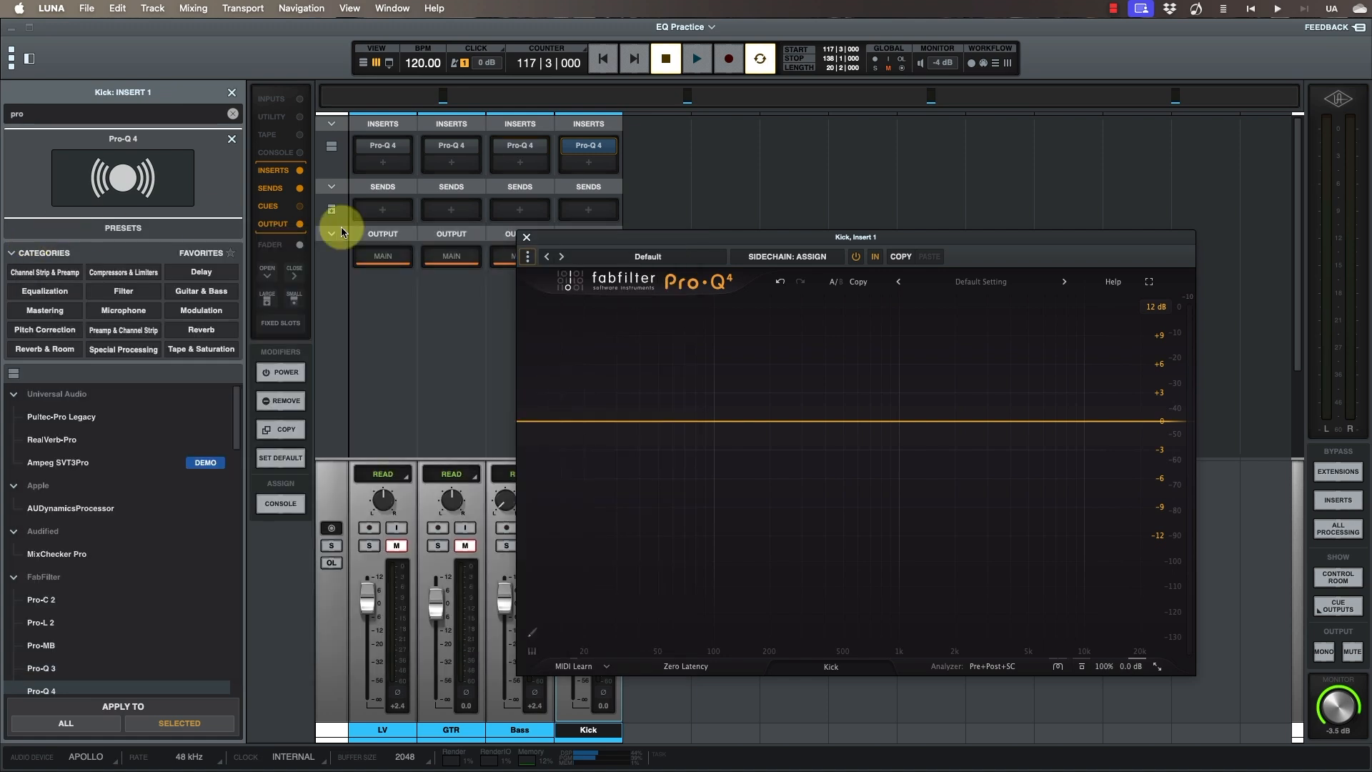
left_click_drag(683, 241, 620, 228)
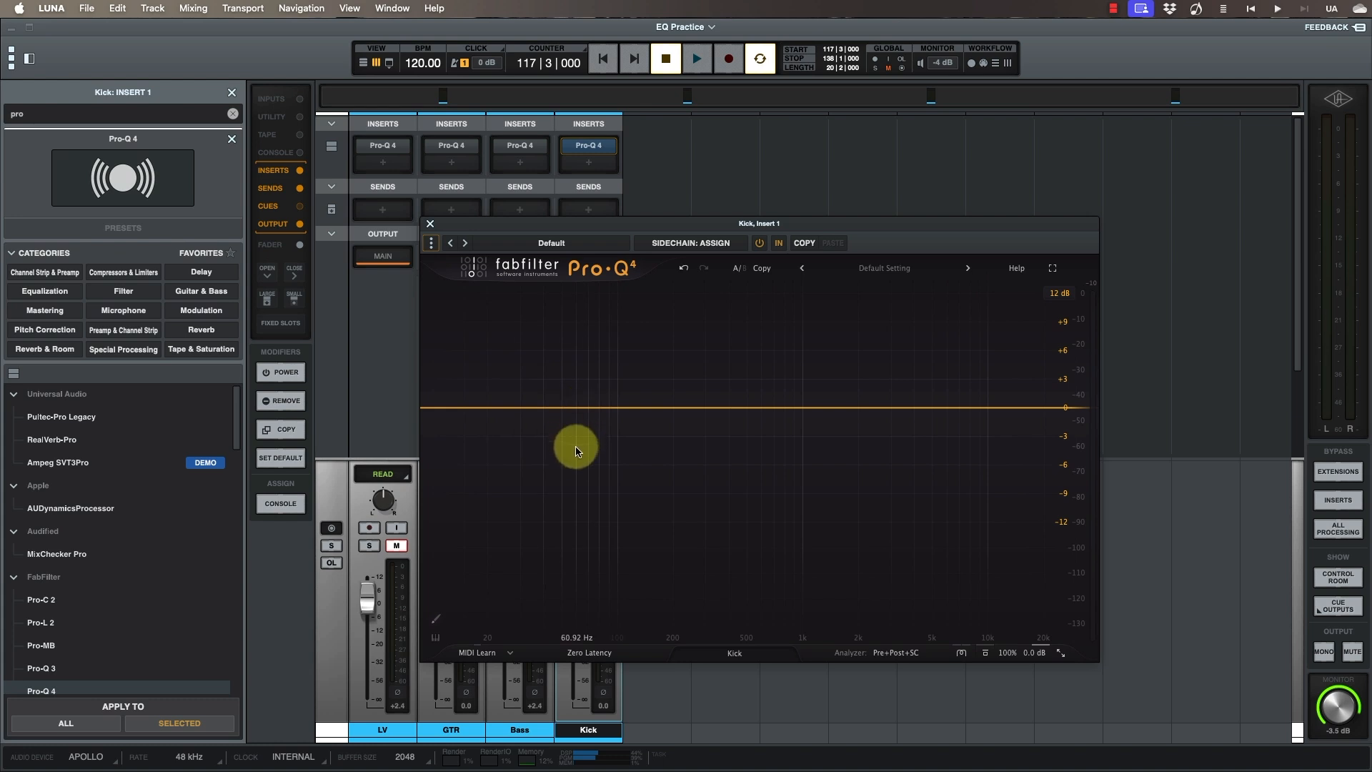
key("space")
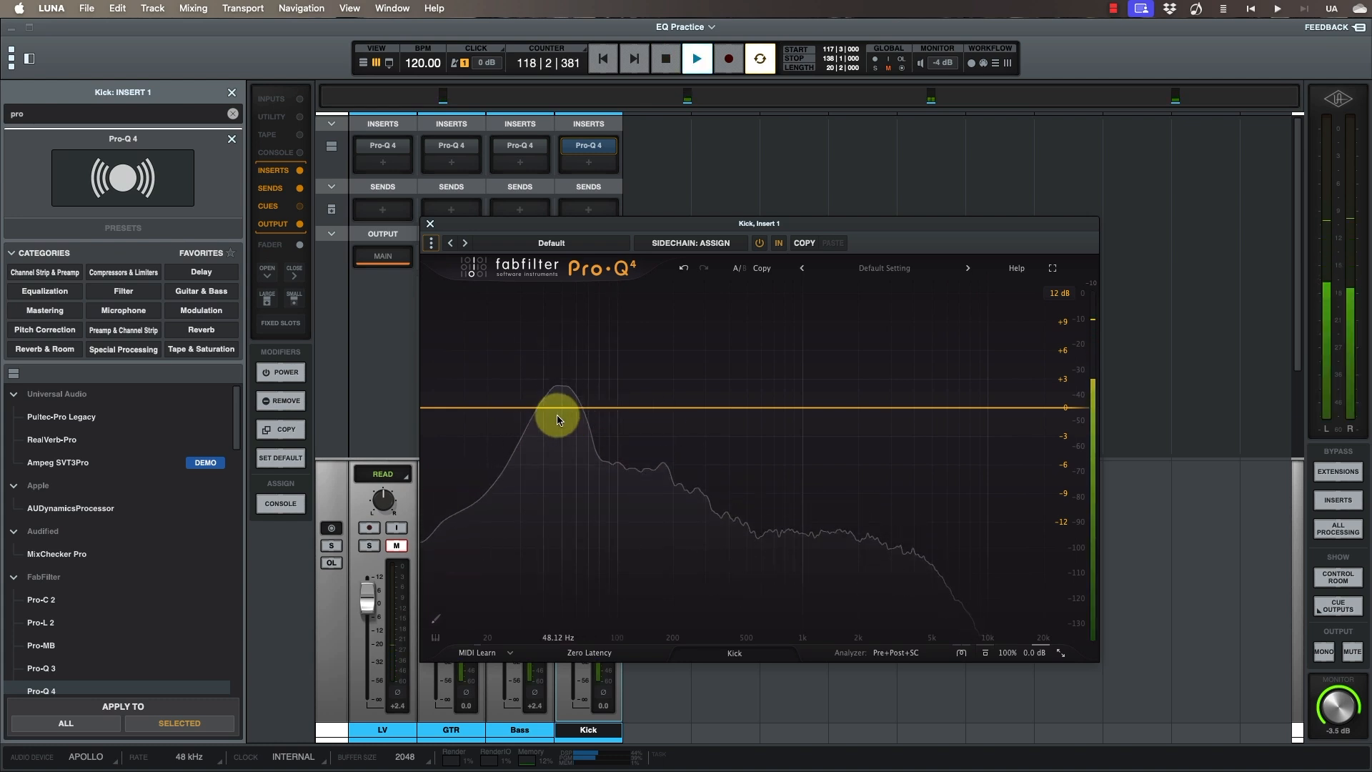
left_click_drag(559, 409, 560, 366)
left_click_drag(649, 582, 652, 563)
mouse_move(561, 375)
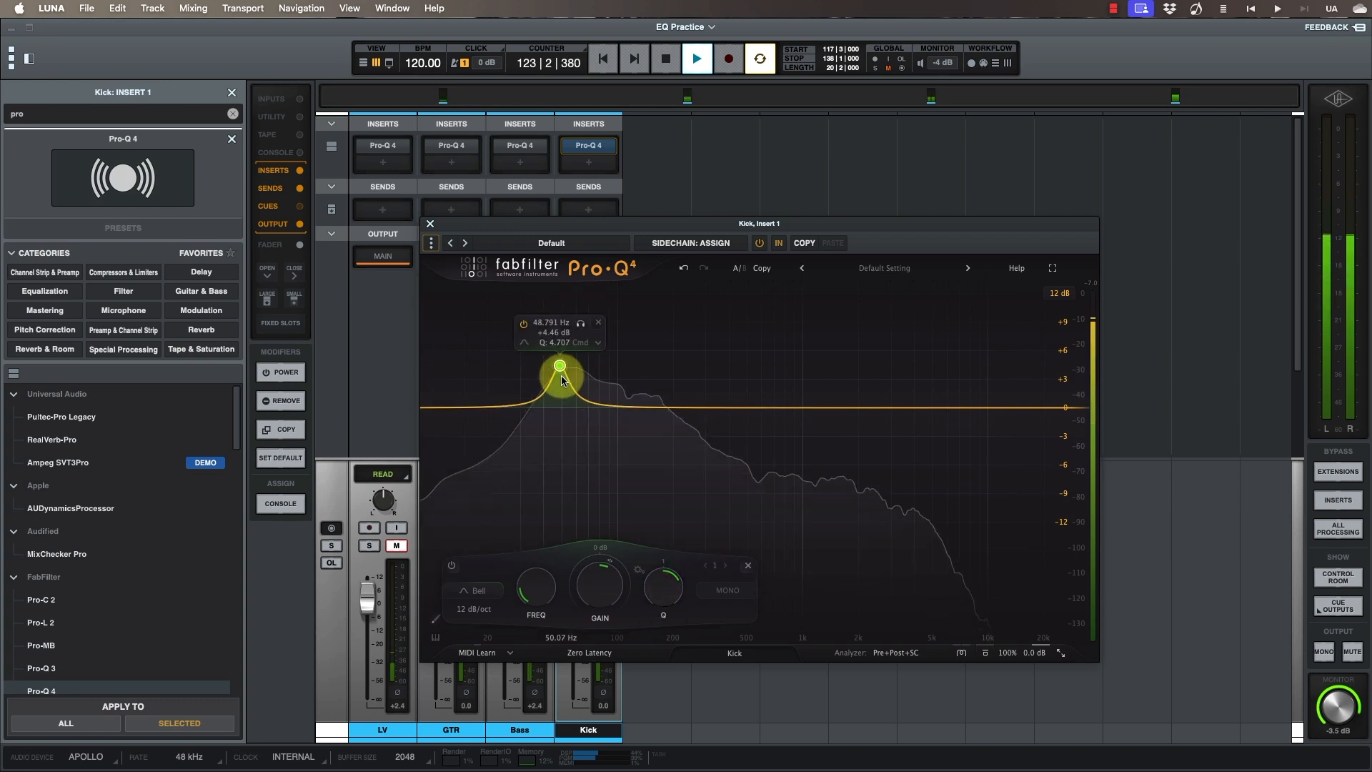
key("space")
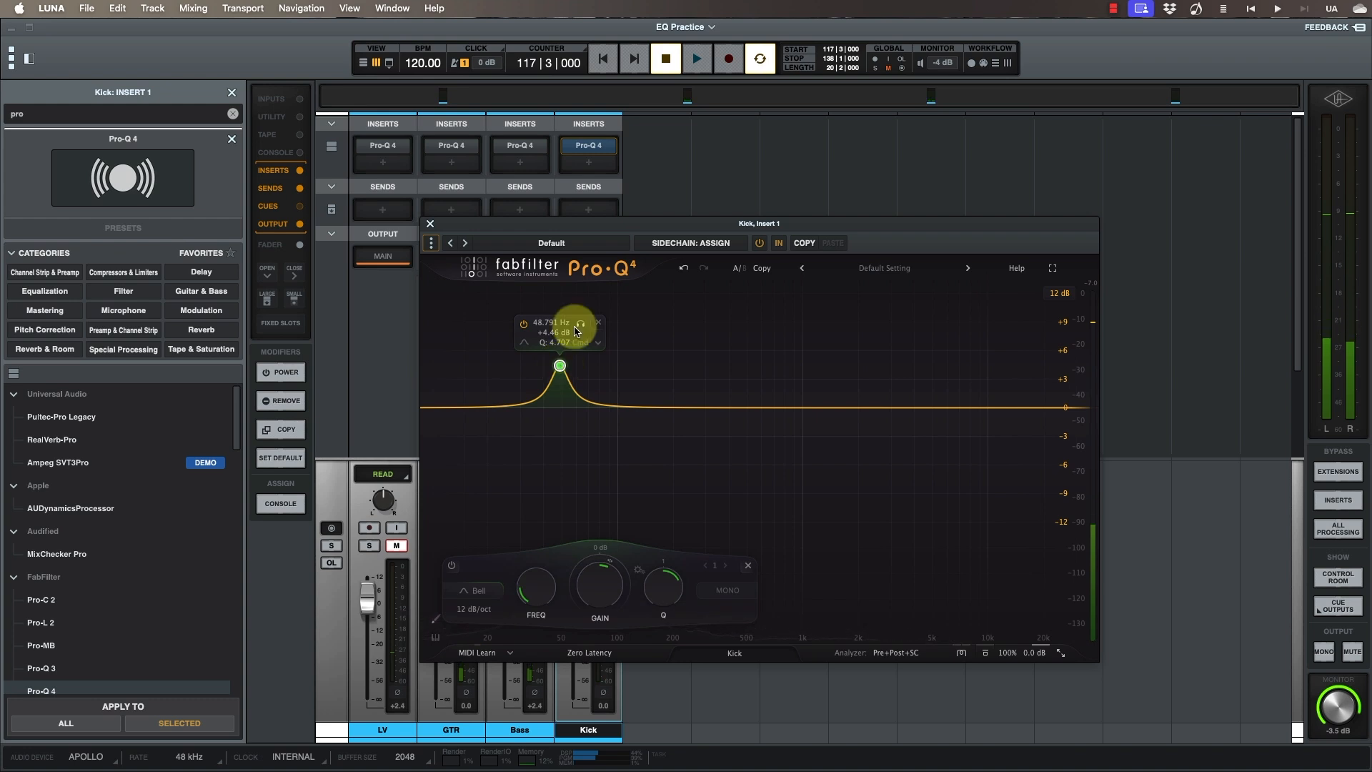
Solo the Kick and, during playback, adjust its bell boost to about 6 dB at about 50.6 Hz with Q about 4.4.
left_click_drag(570, 225, 734, 237)
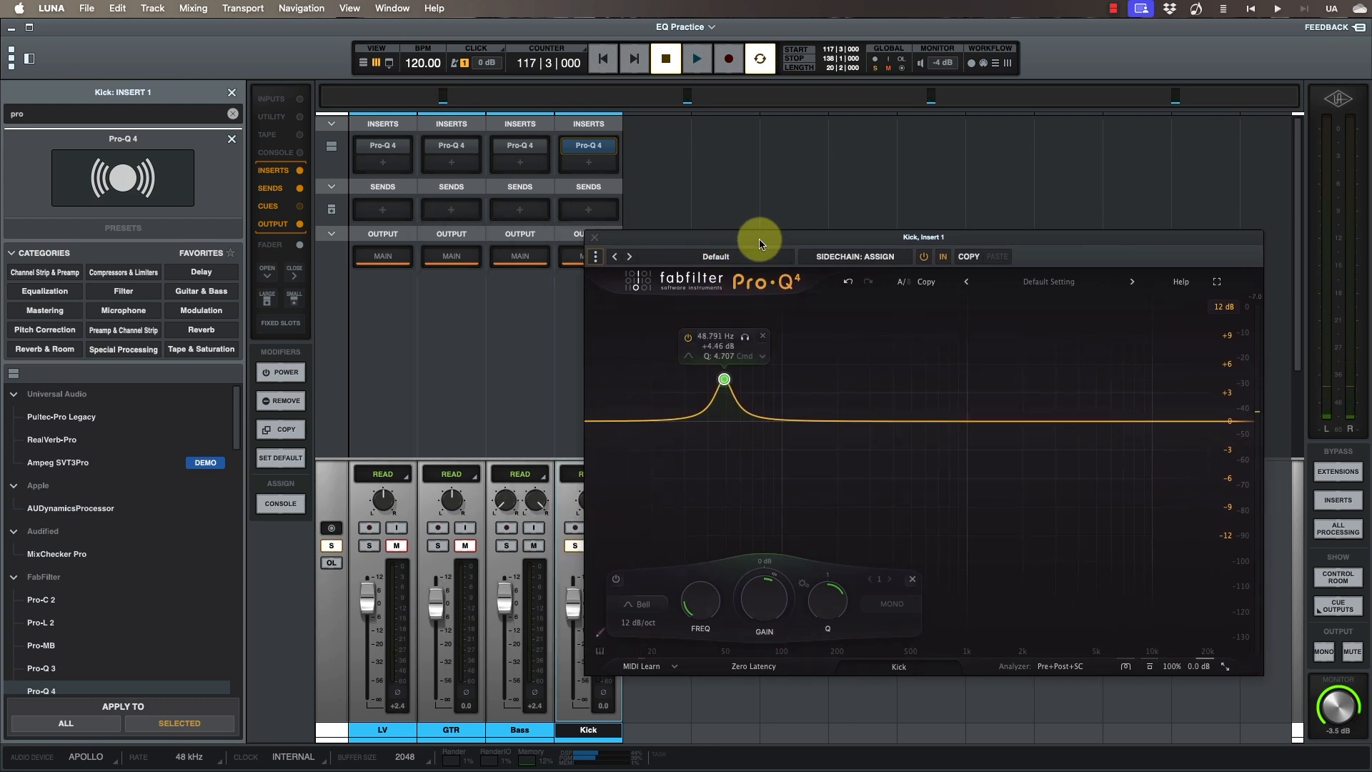
left_click_drag(760, 241, 583, 230)
left_click_drag(546, 370, 587, 356)
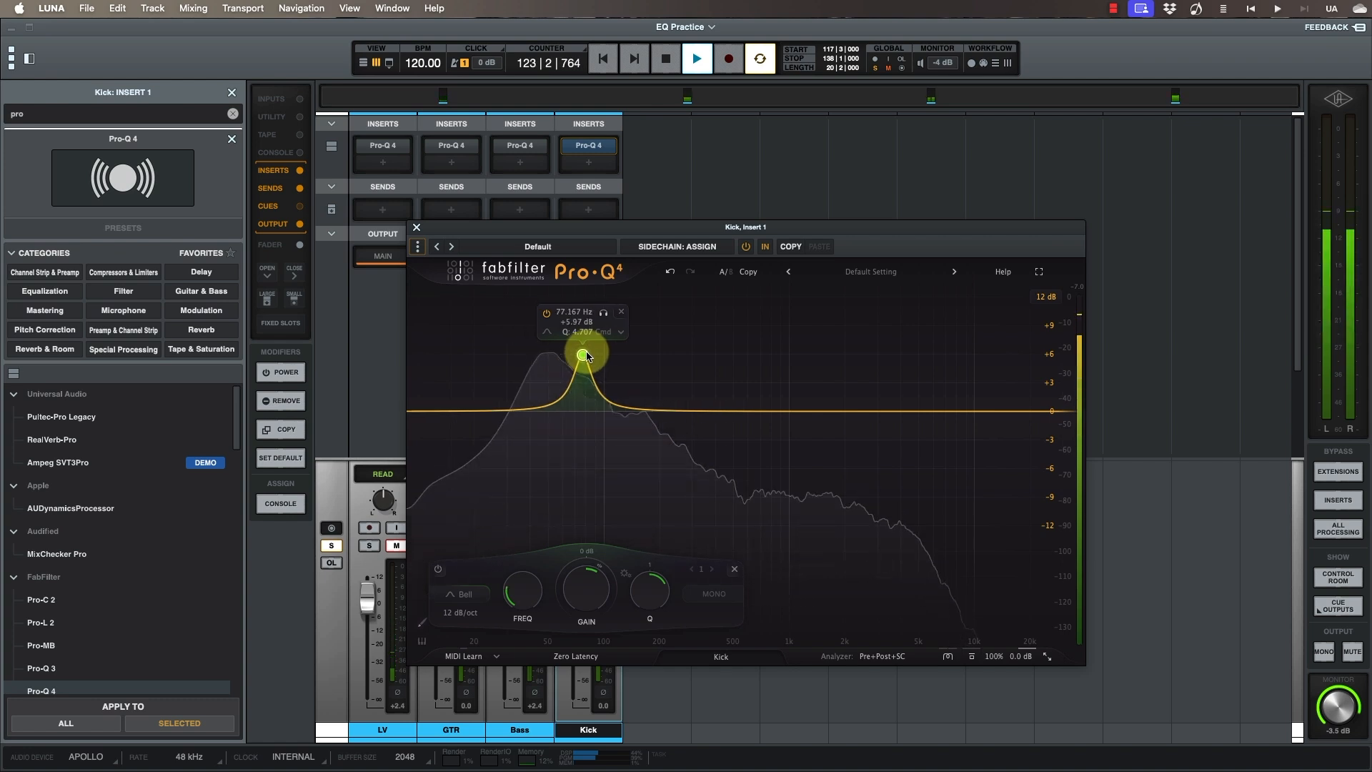
key("space")
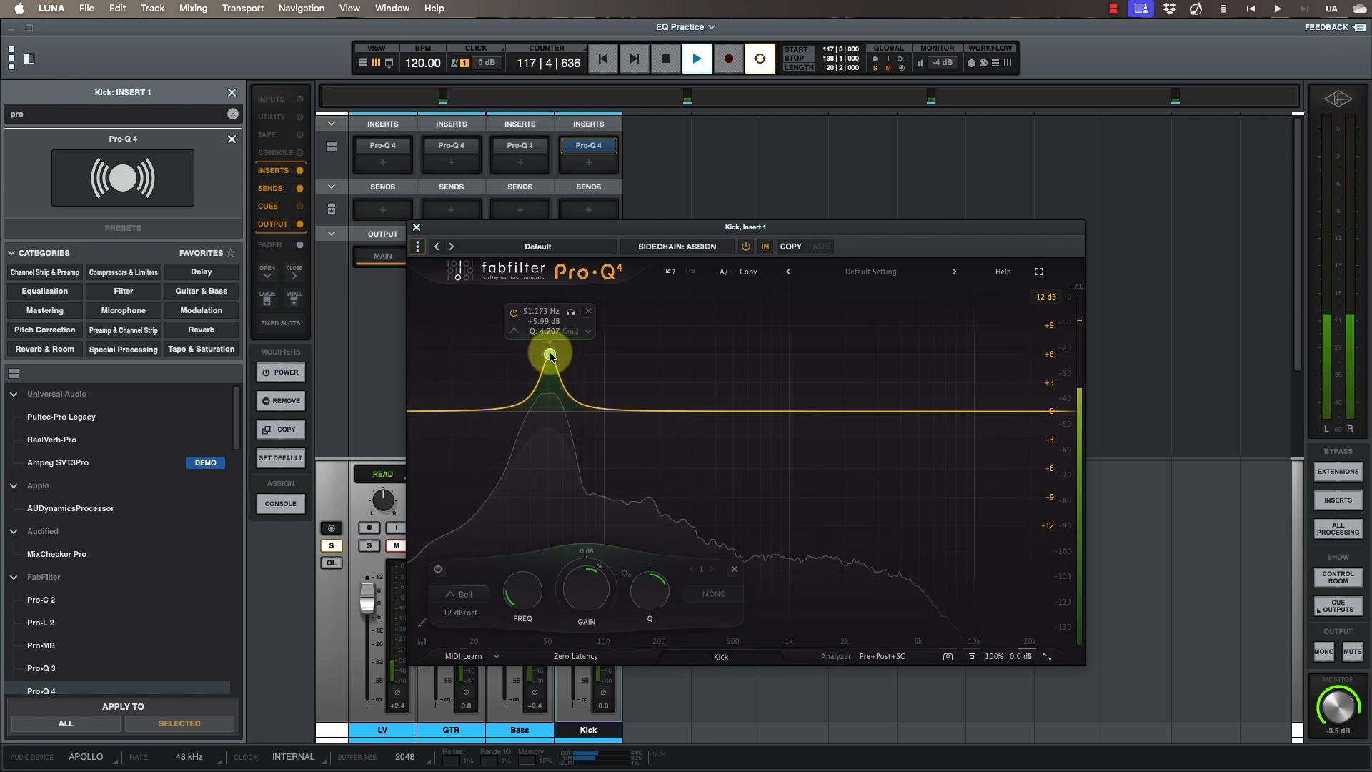
left_click_drag(549, 355, 548, 355)
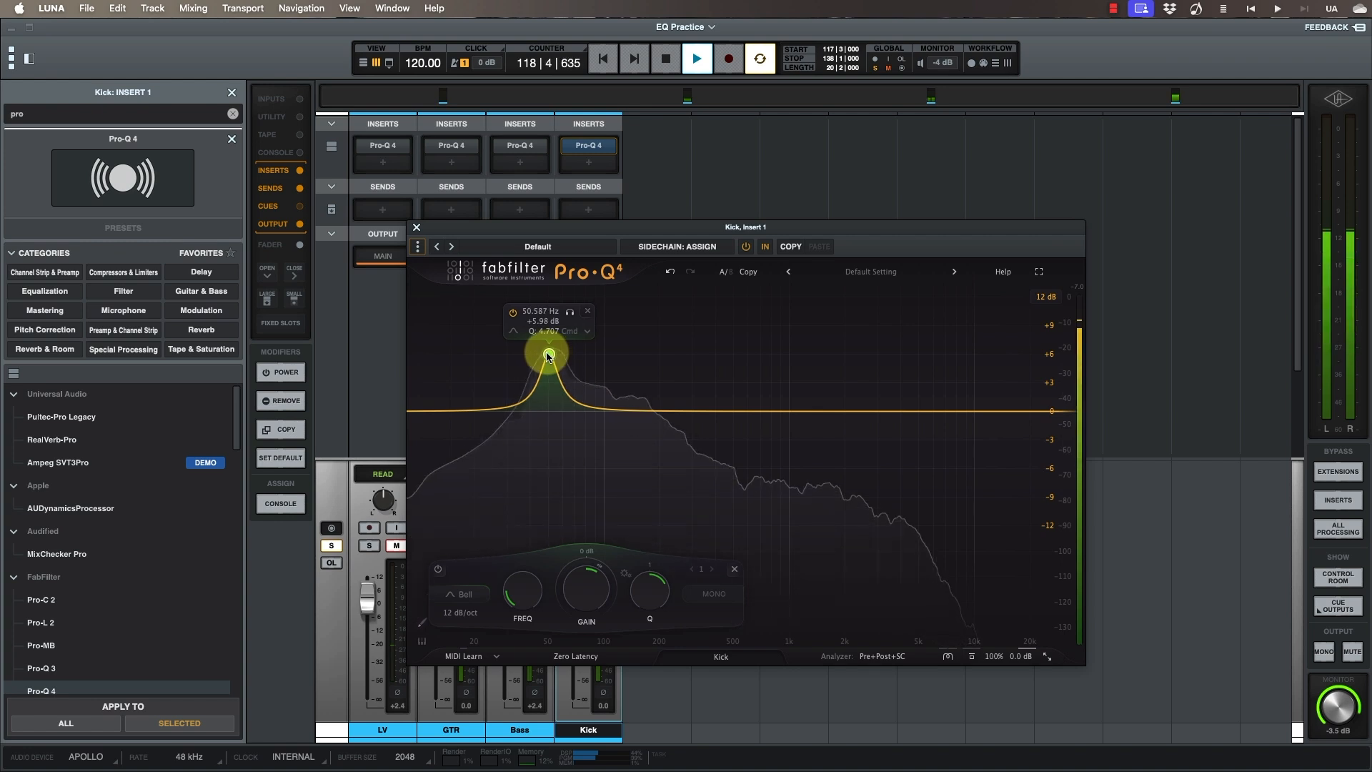
left_click_drag(637, 582, 641, 591)
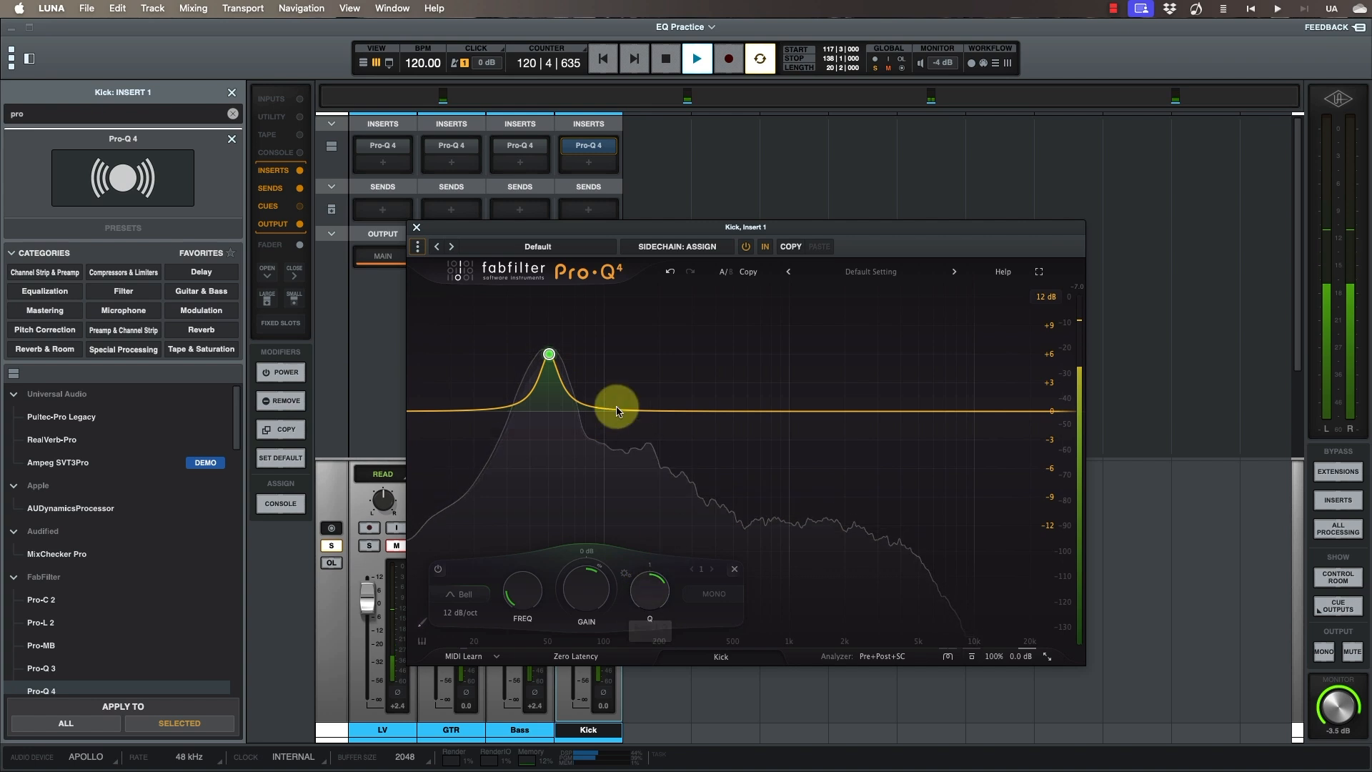
key("space")
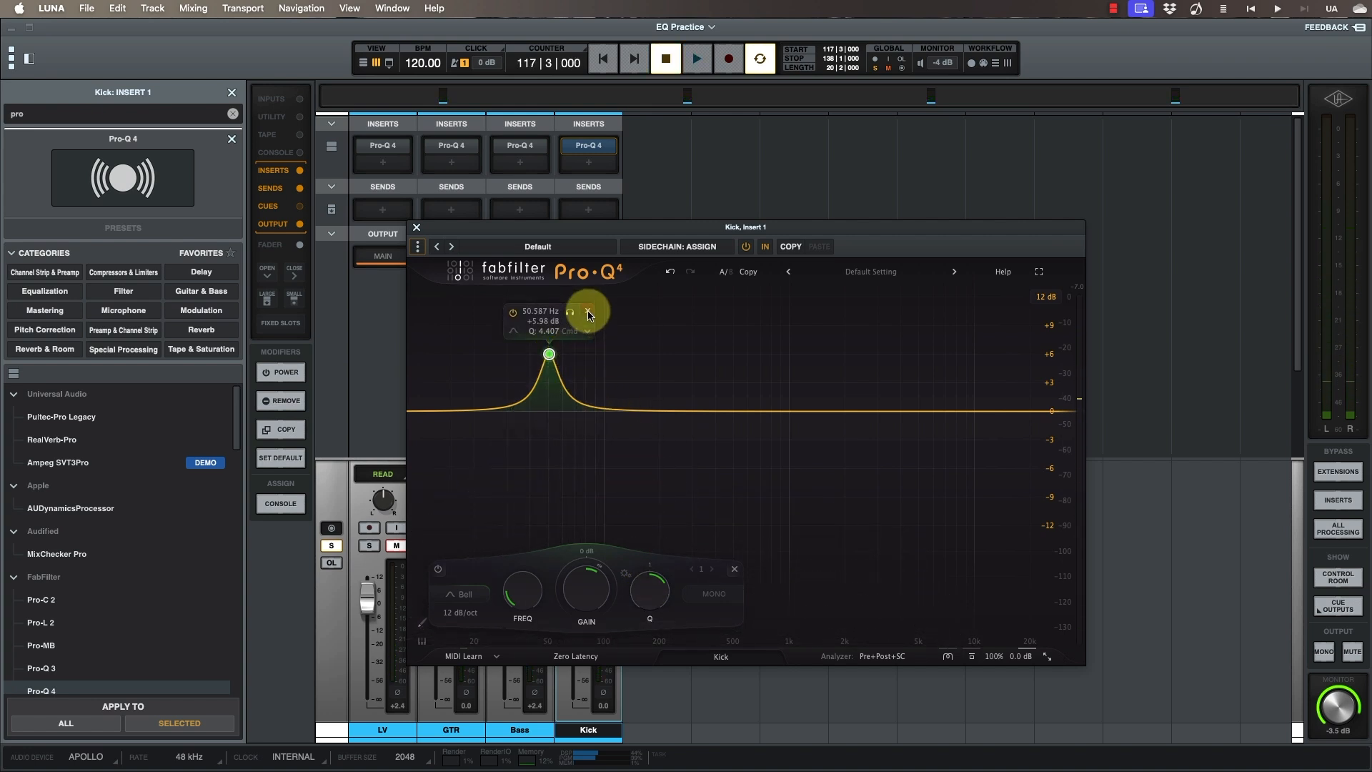
Open the Bass track's Pro-Q 4 beside the Kick's and delete the boost band from the Kick EQ.
left_click_drag(564, 238, 747, 248)
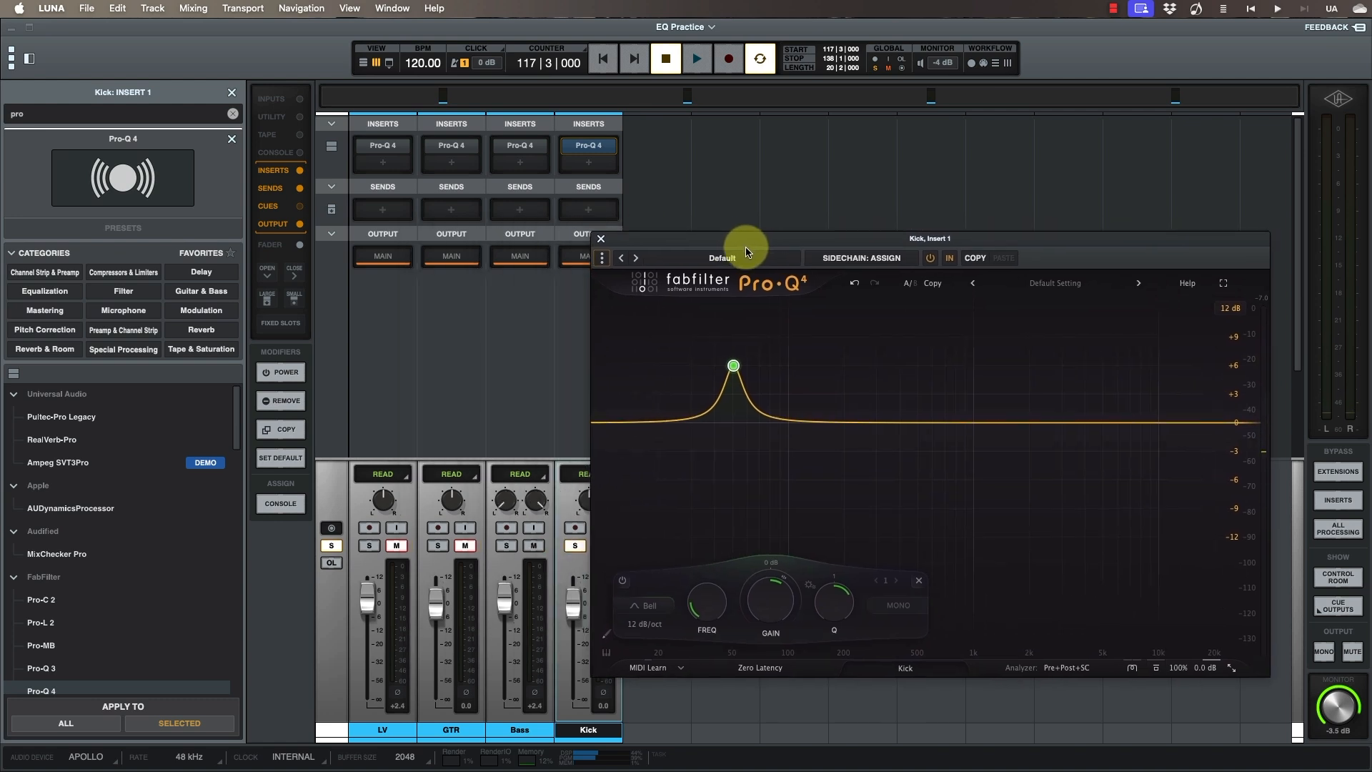
left_click(520, 148)
left_click_drag(398, 236, 530, 260)
left_click_drag(881, 247, 712, 252)
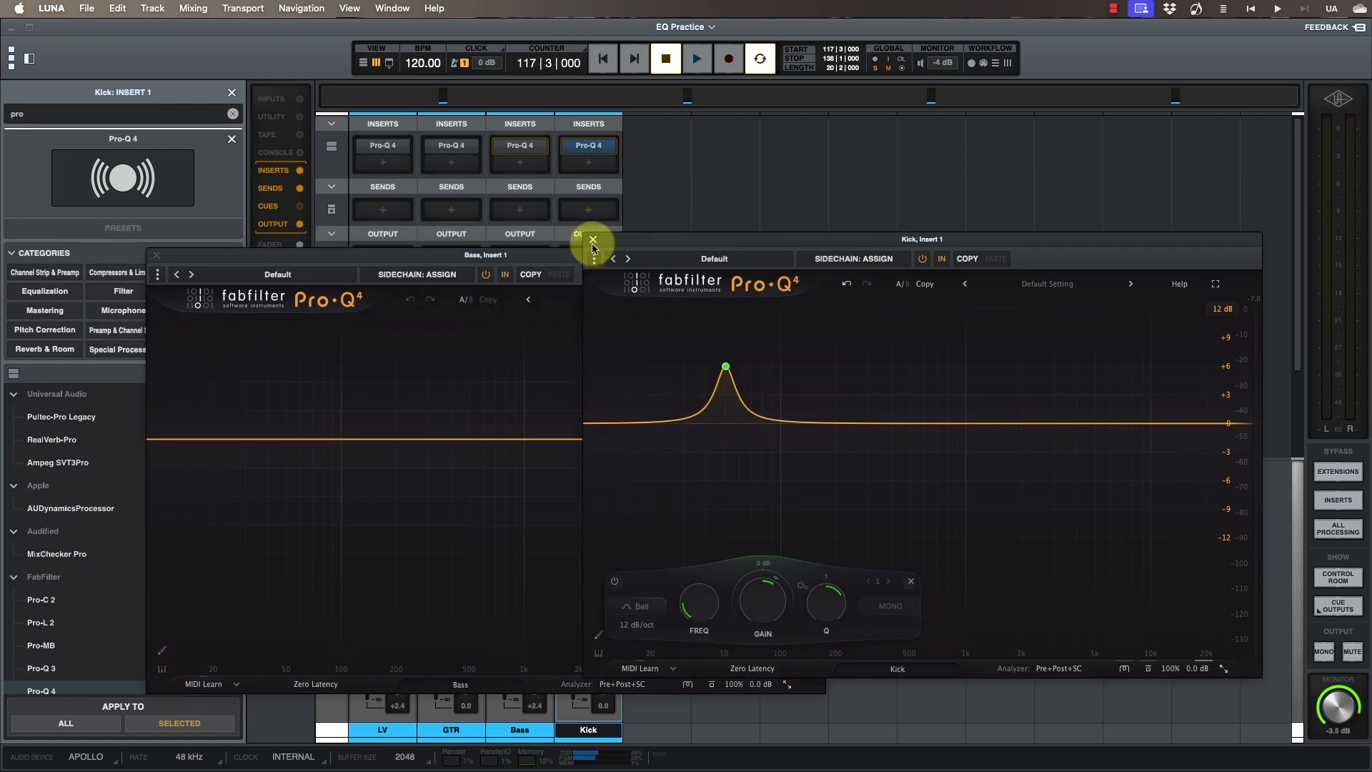
left_click(725, 366)
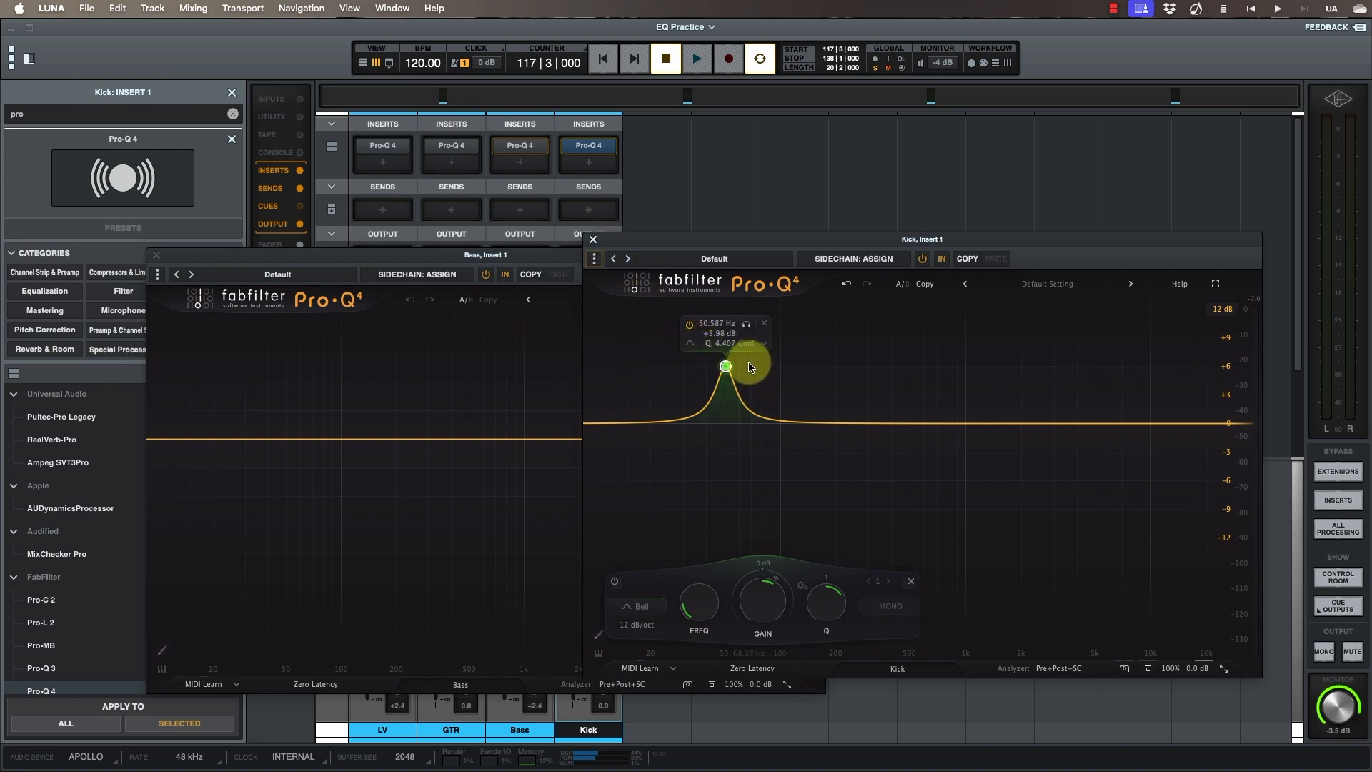
left_click(760, 326)
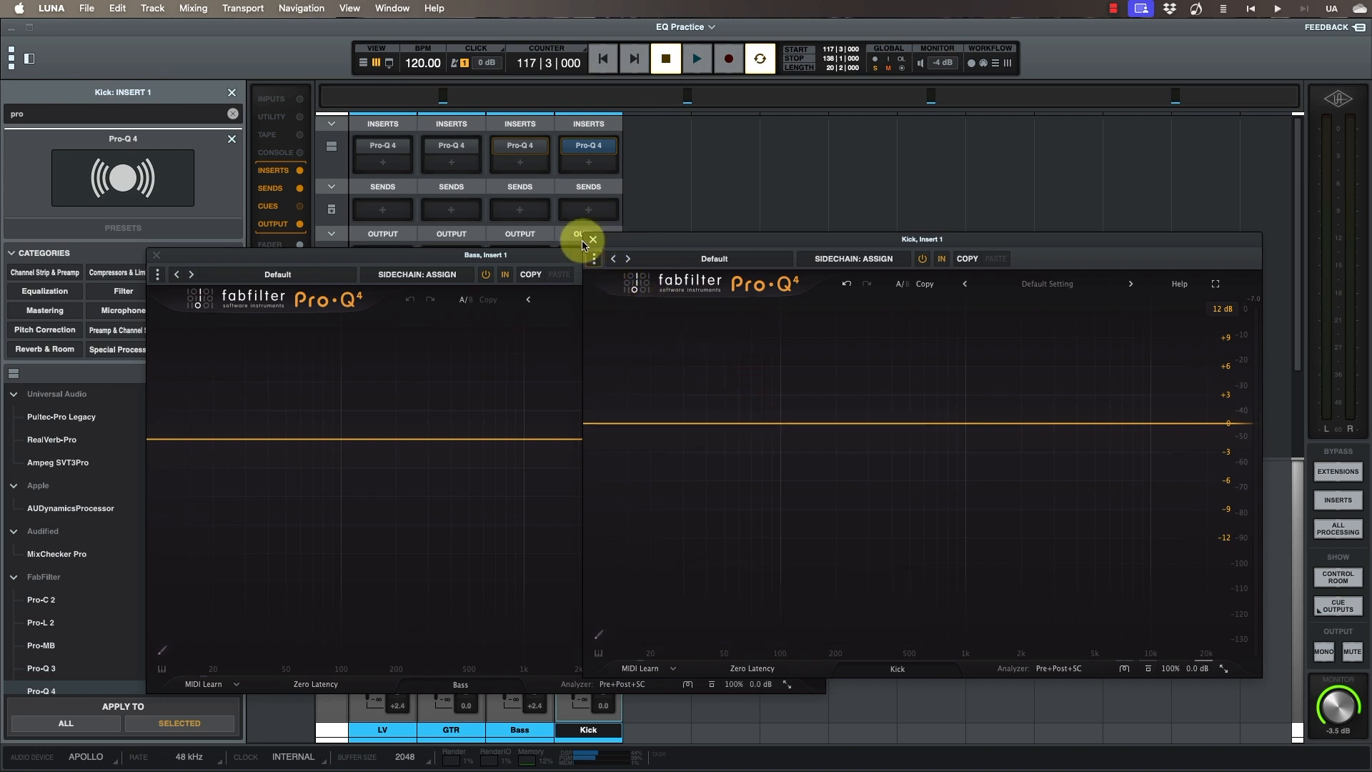
Close the Kick EQ, leaving the Bass EQ open, and take the Kick track out of solo.
left_click(593, 240)
left_click_drag(517, 258, 971, 209)
left_click(580, 547)
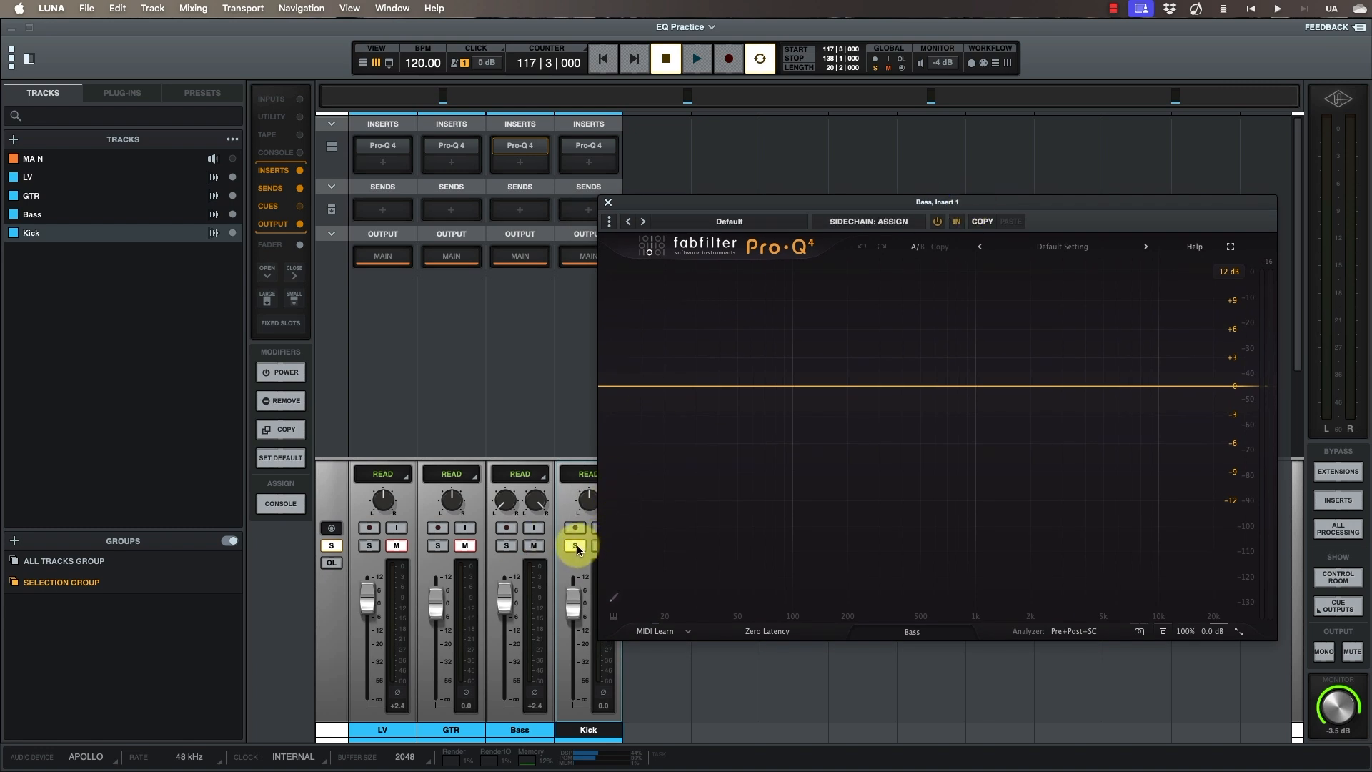
Add a bell boost of about 3.3 dB at about 51 Hz with Q about 4.8 on the Bass EQ and start playback.
left_click(737, 387)
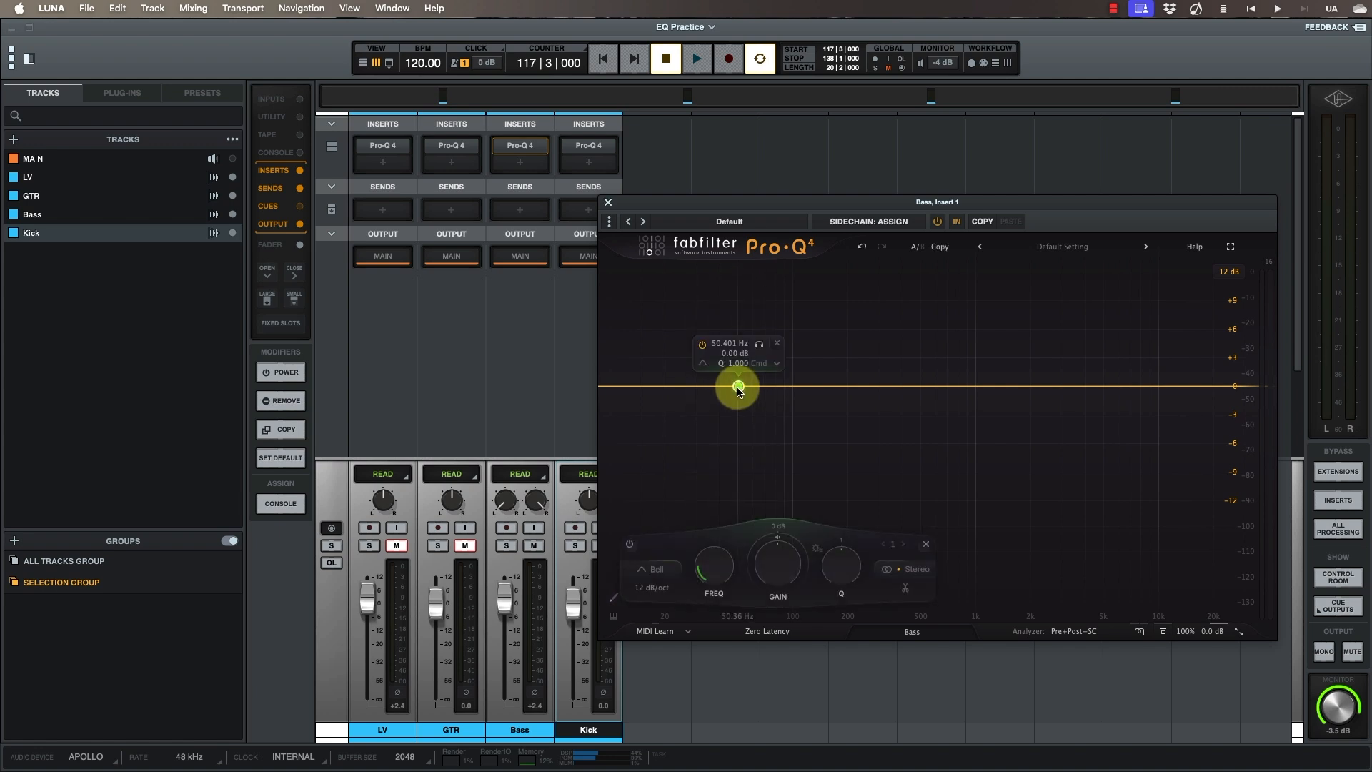
left_click_drag(740, 384, 739, 359)
left_click_drag(828, 554, 837, 512)
key("space")
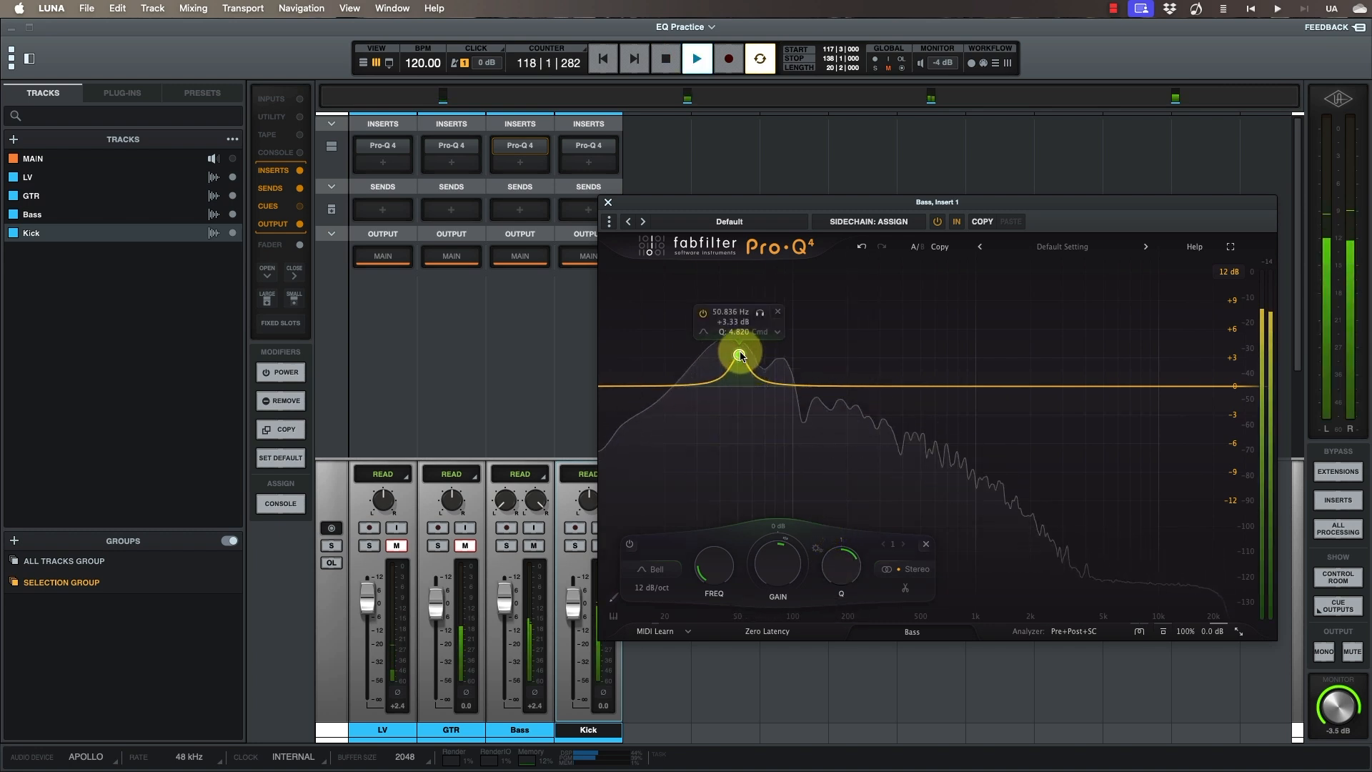
Turn the Bass bell band into a cut of about 3.2 dB at about 51 Hz and audition it over the loop.
left_click_drag(739, 355, 742, 409)
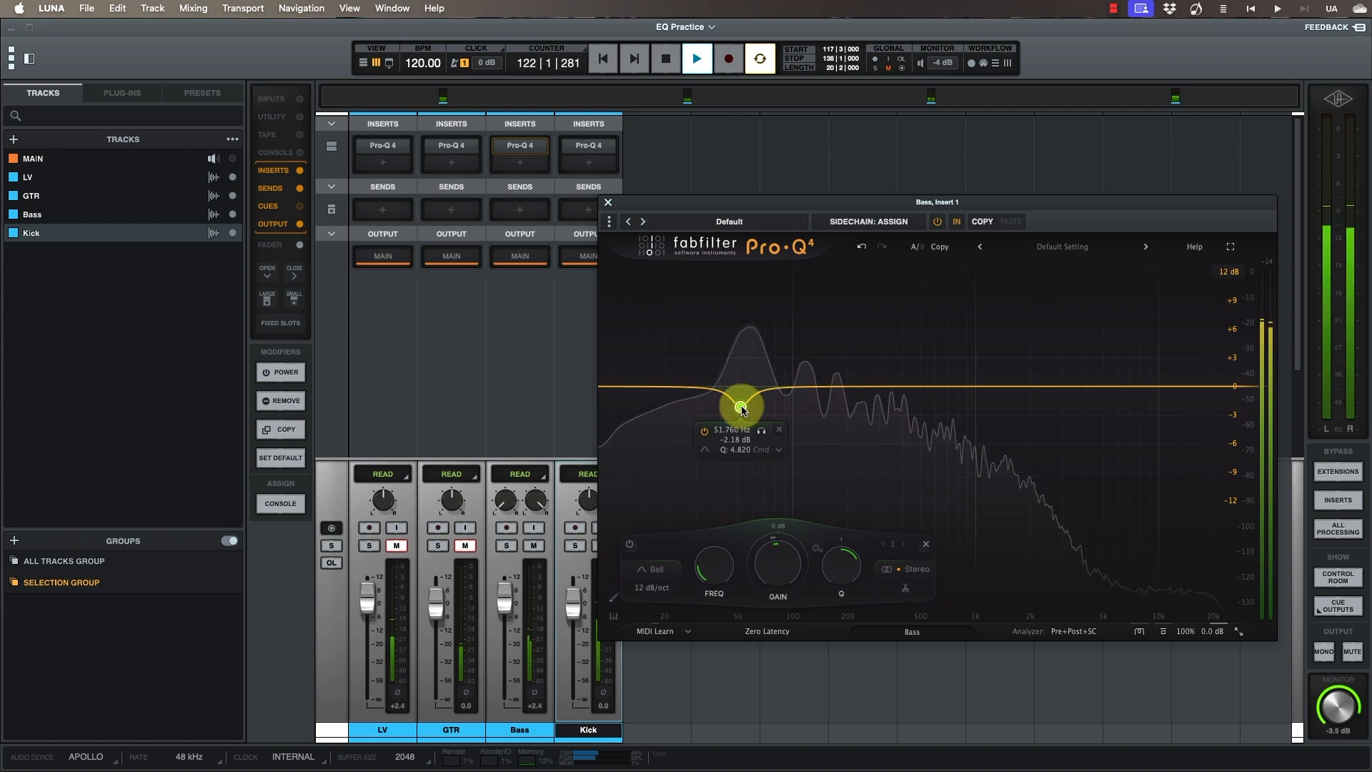
key("space")
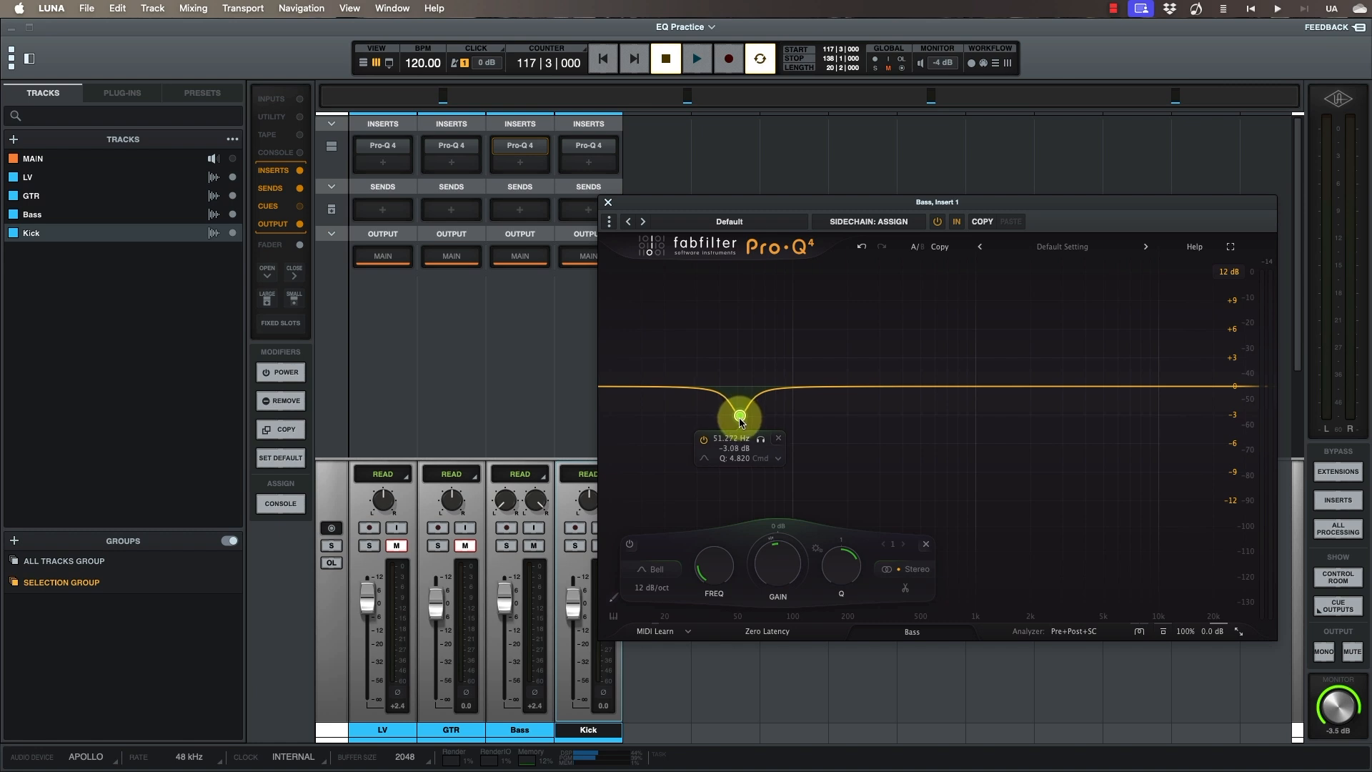
key("space")
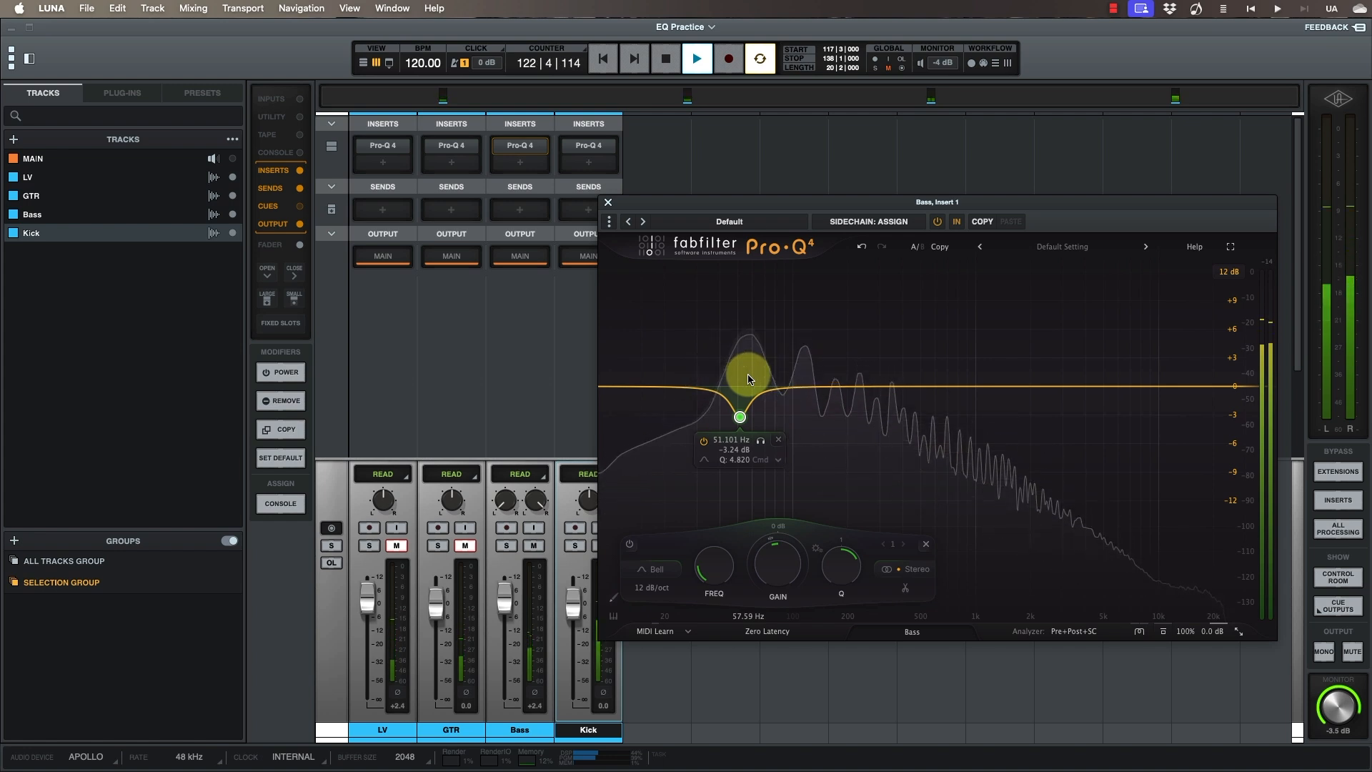
key("space")
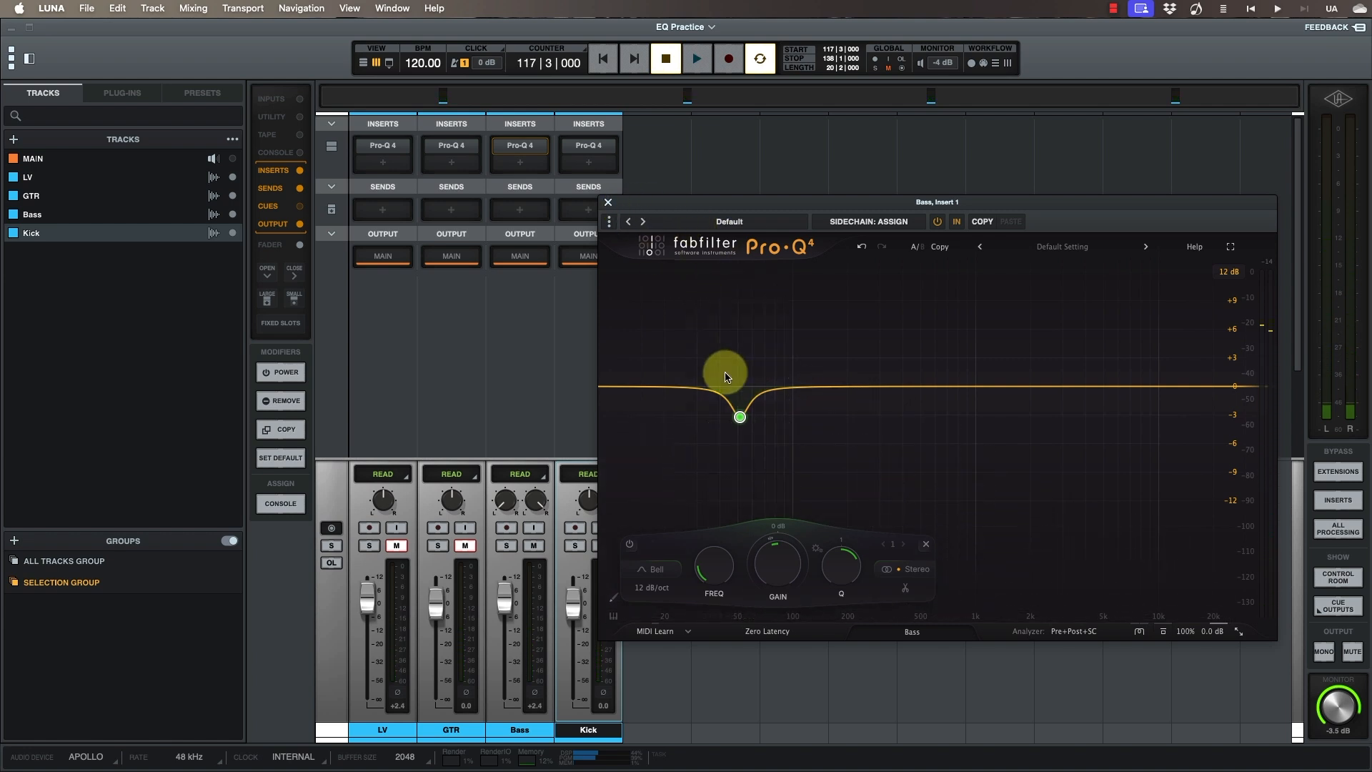
mouse_move(740, 422)
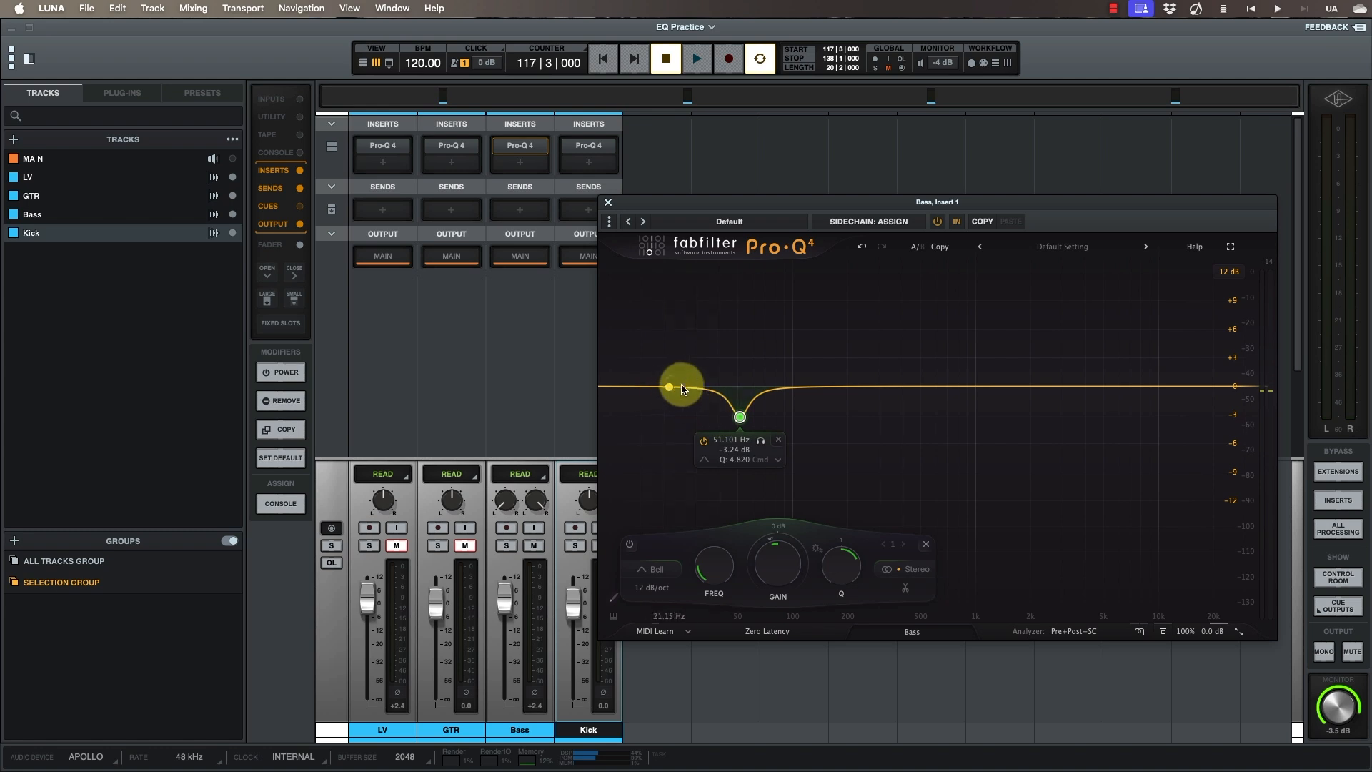
key("space")
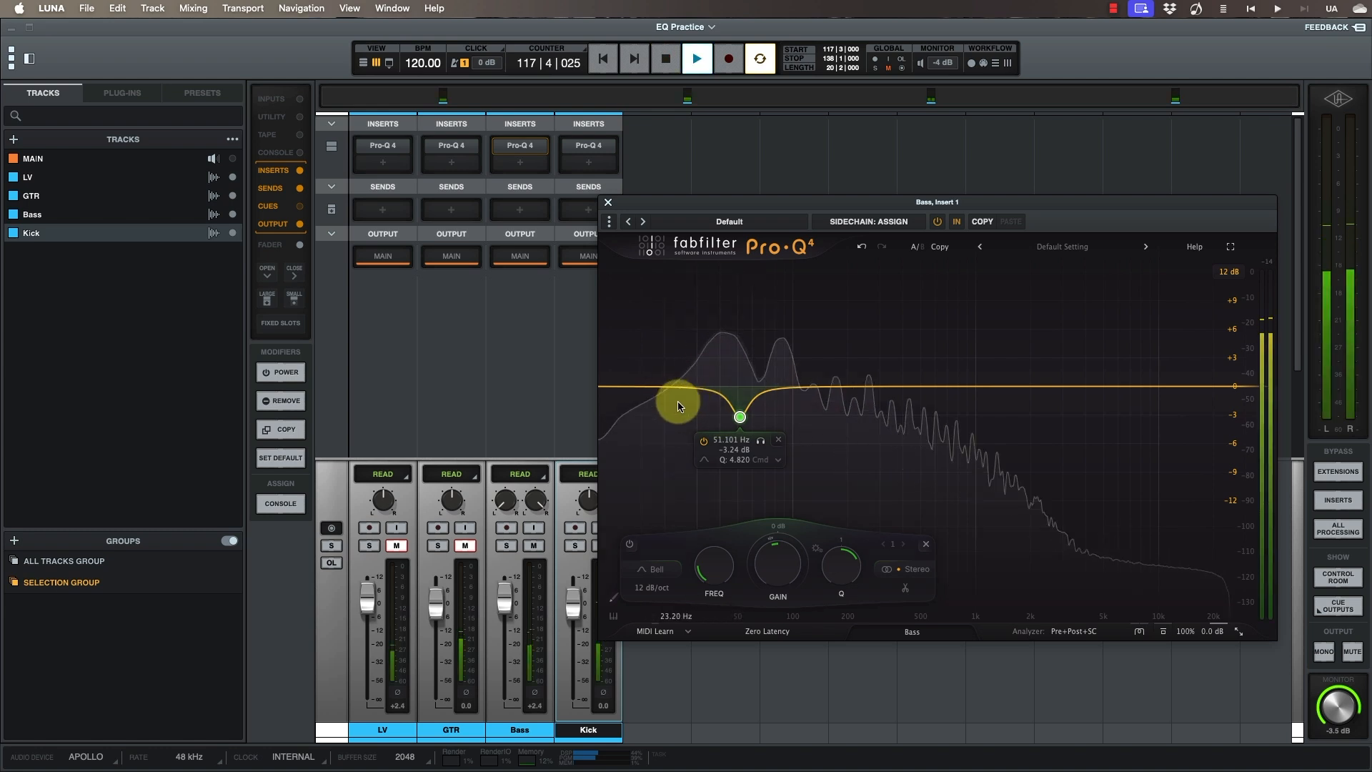
Add a 12 dB/oct low cut at about 35 Hz to the Kick track's Pro-Q 4 and audition it over the loop.
key("space")
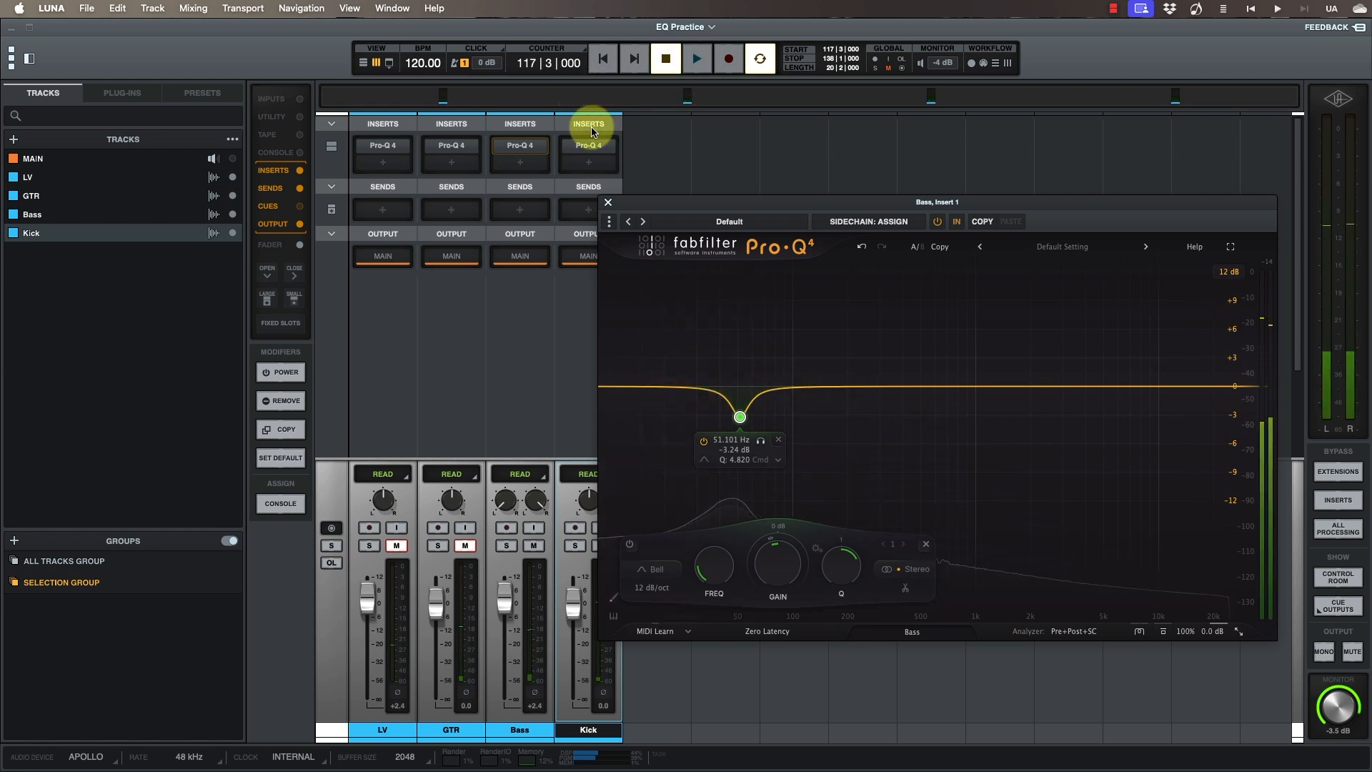
mouse_move(592, 148)
left_click(590, 162)
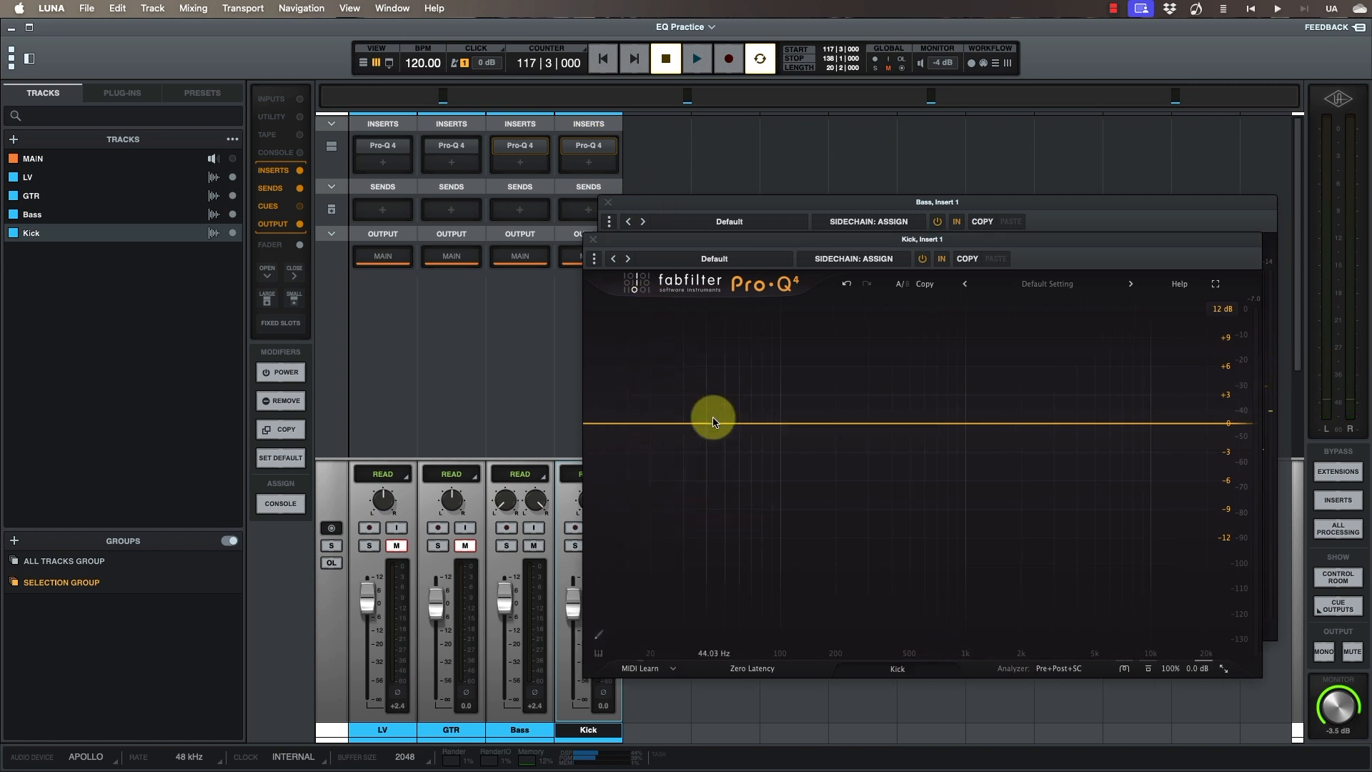
left_click(604, 423)
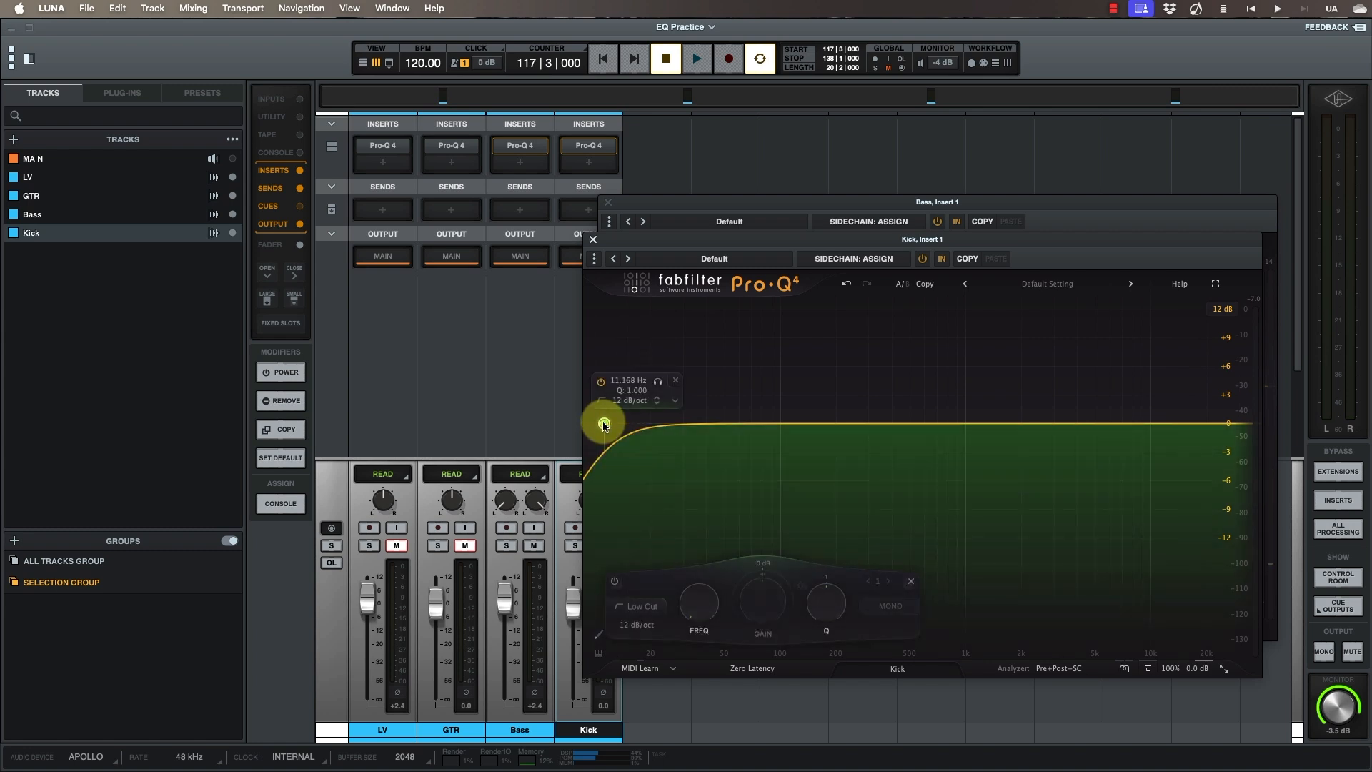
left_click_drag(636, 424, 694, 423)
key("space")
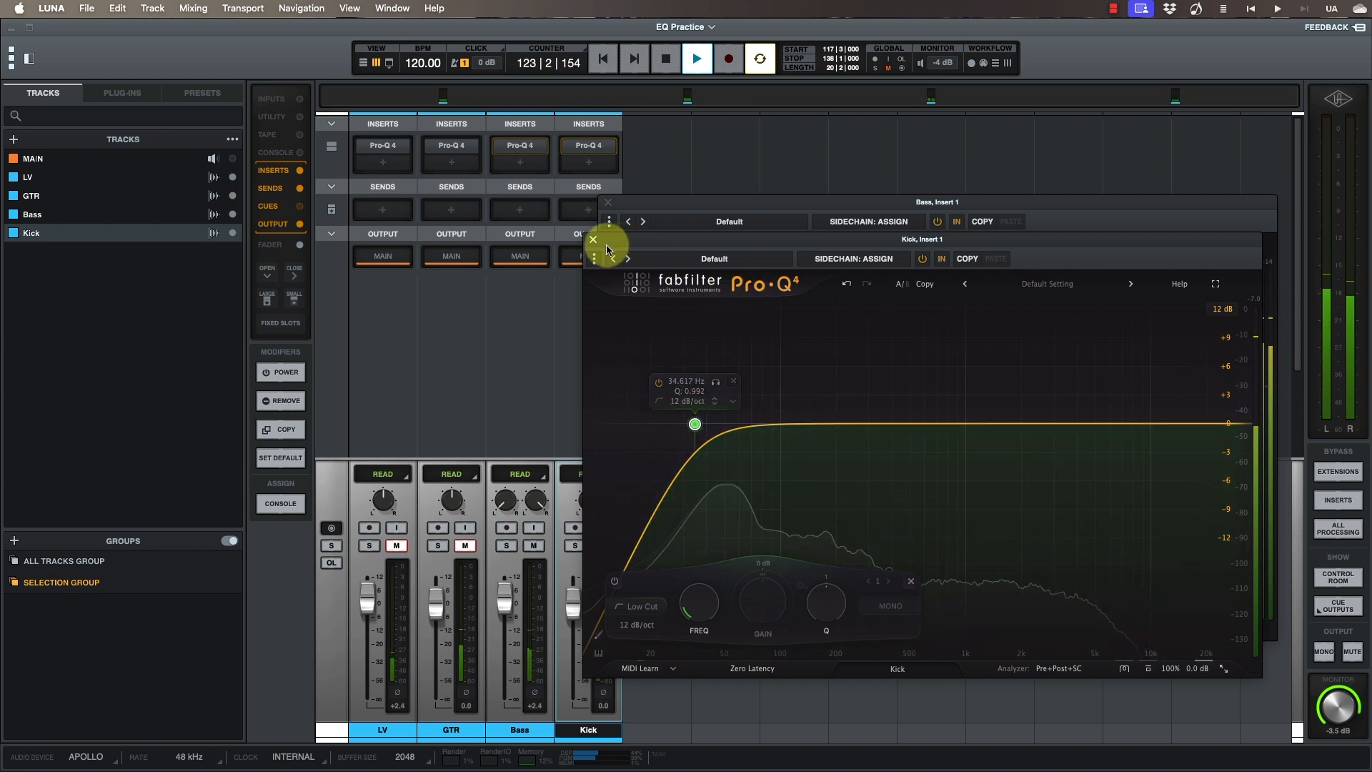
key("space")
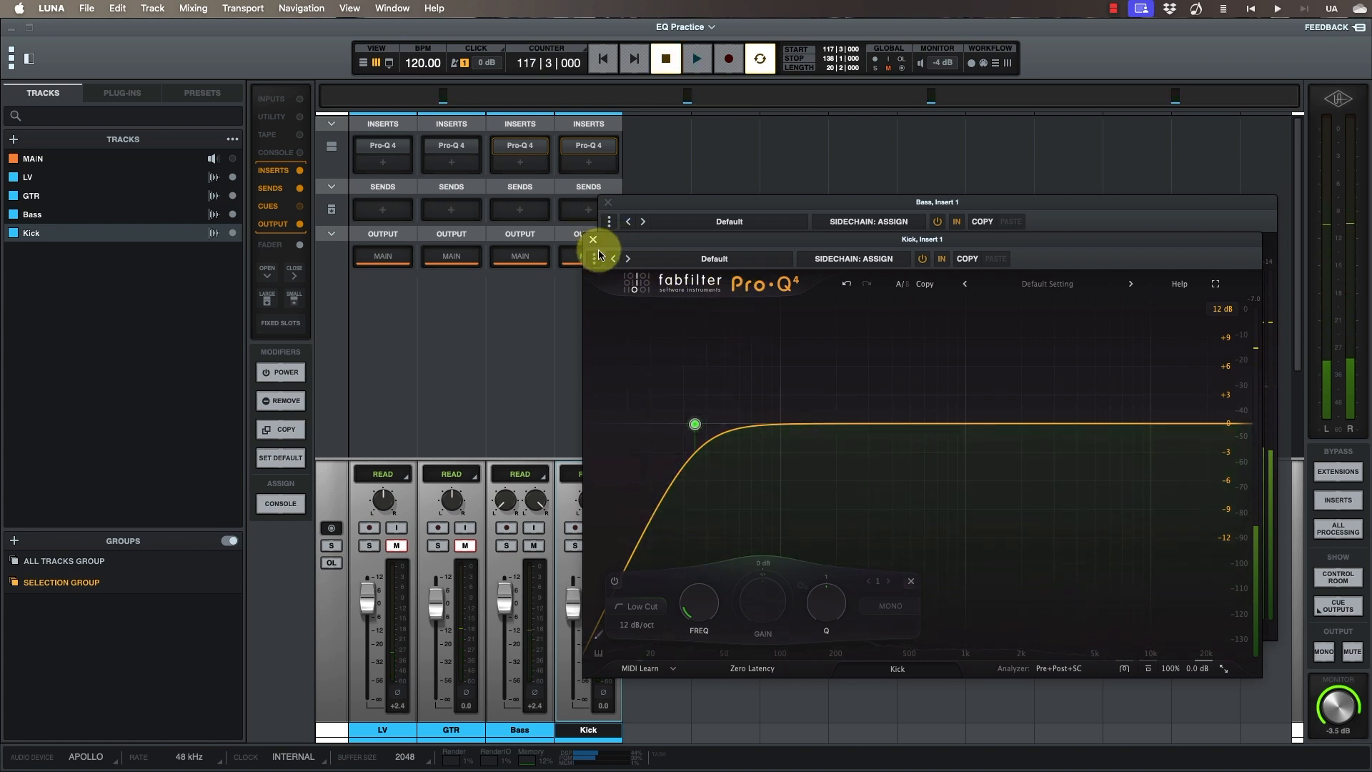
Close the Bass EQ and set the Kick EQ's external analyzer source to the Bass track.
left_click_drag(675, 240, 622, 243)
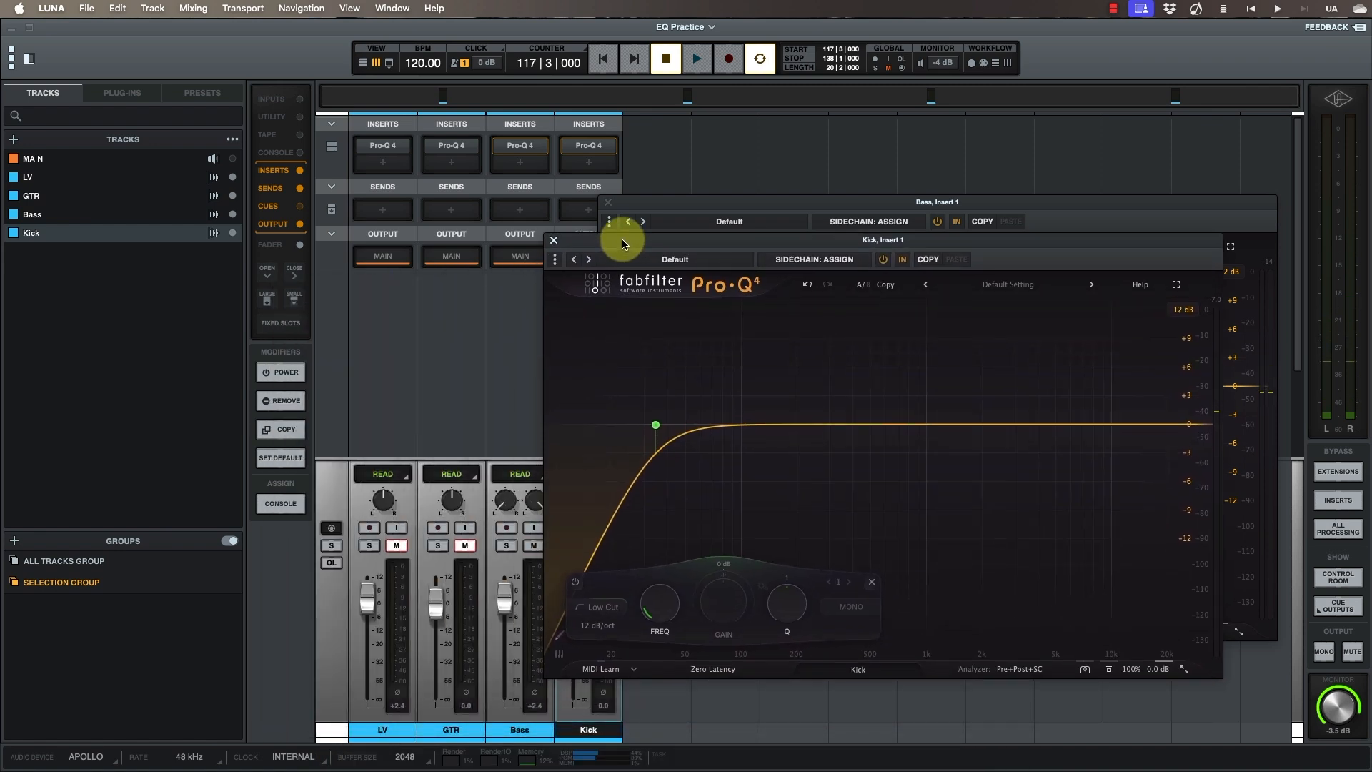
left_click(606, 205)
left_click(1013, 670)
left_click(1073, 560)
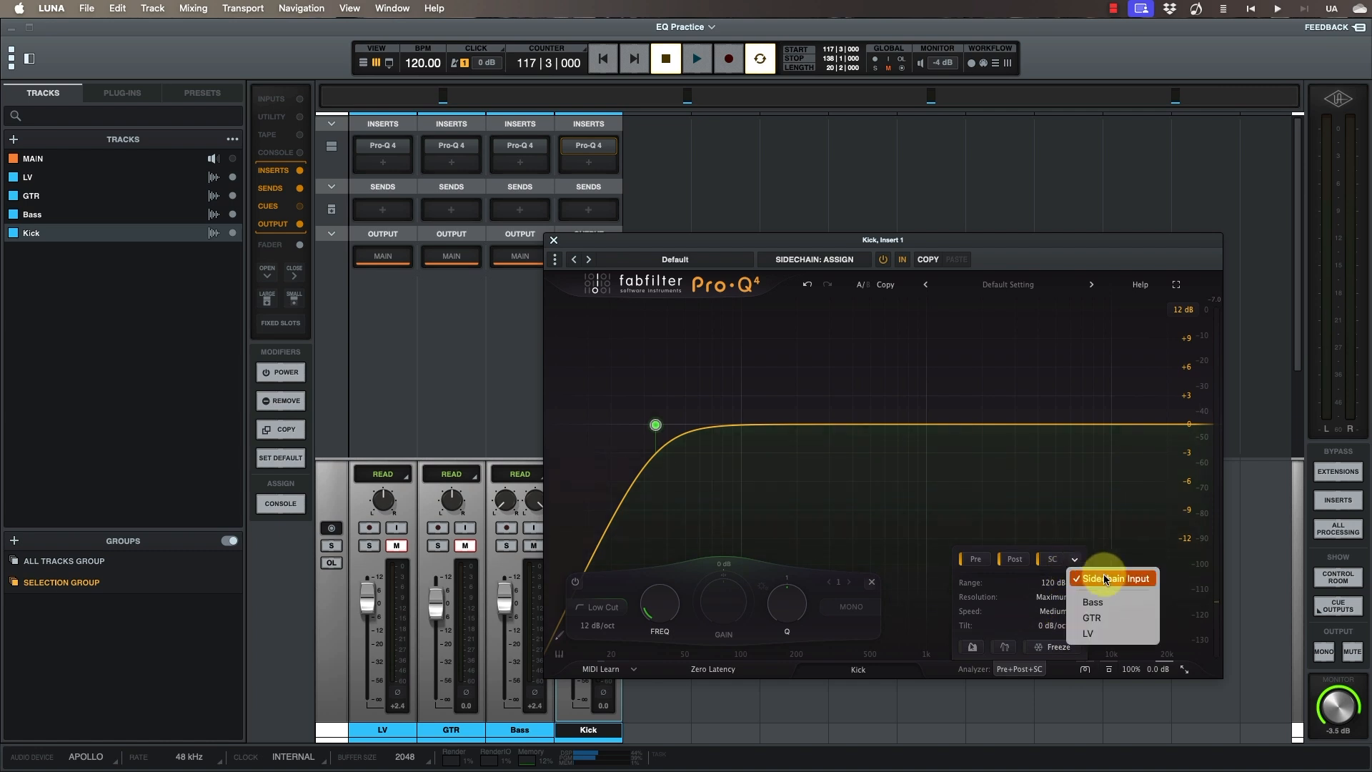
left_click(1100, 604)
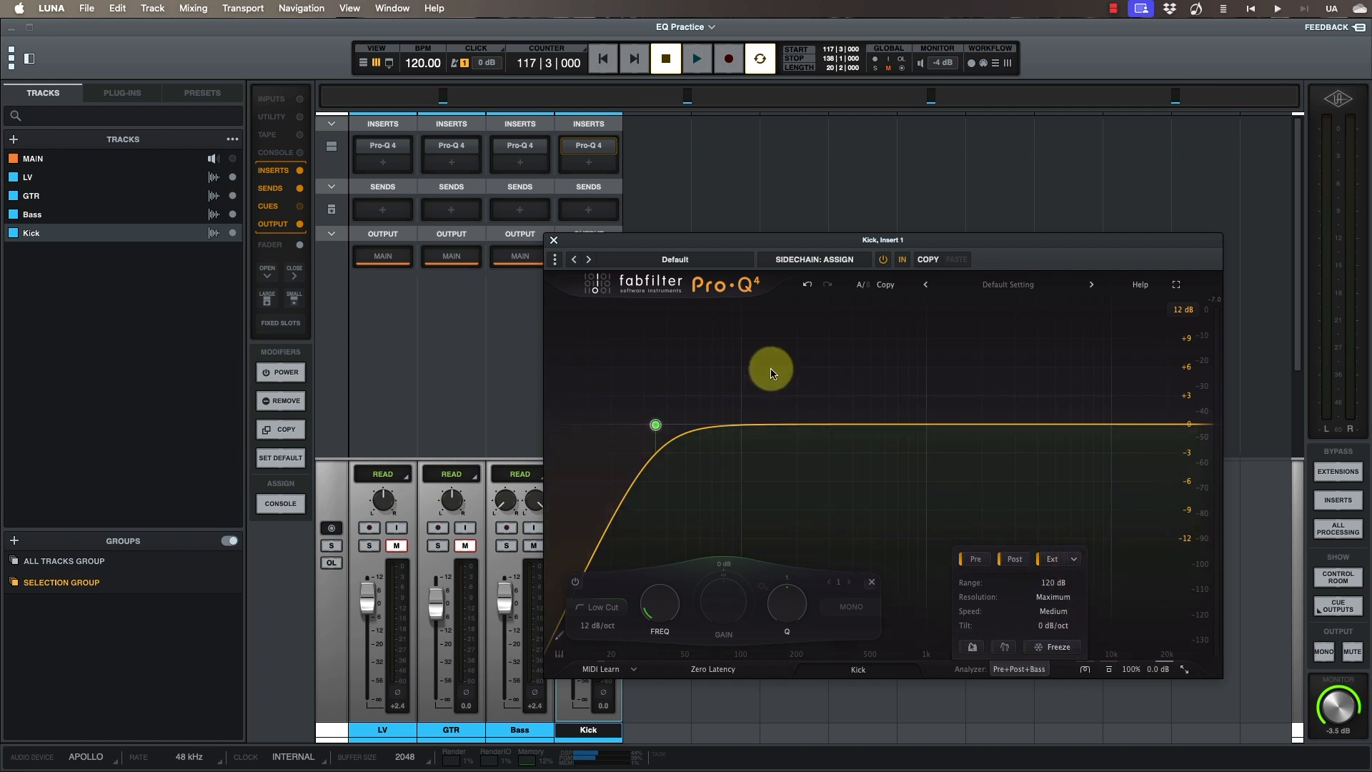
left_click_drag(756, 236, 692, 193)
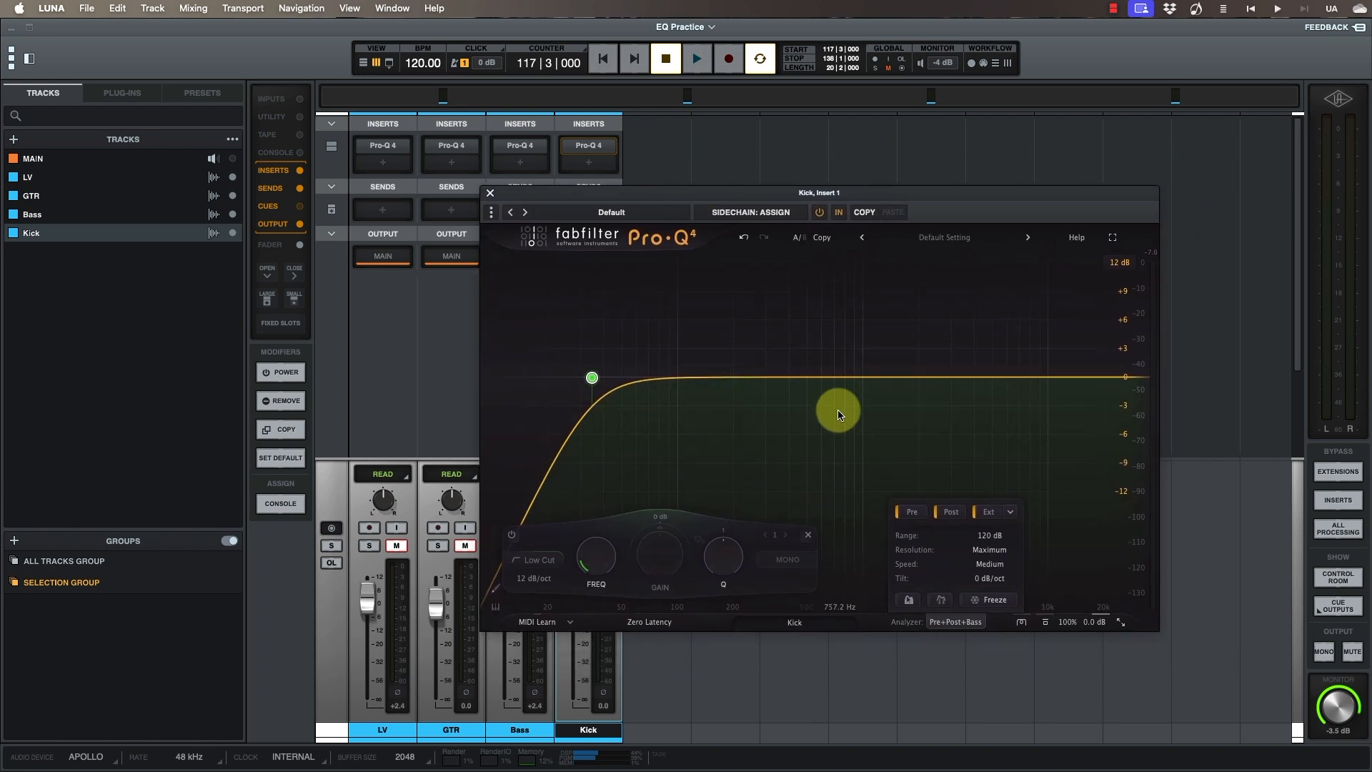
During loop playback, add a bell cut of about 4 dB at about 203 Hz with Q about 2 to the Kick EQ.
mouse_move(788, 384)
left_mouse_down()
mouse_move(801, 383)
mouse_move(777, 381)
left_mouse_up()
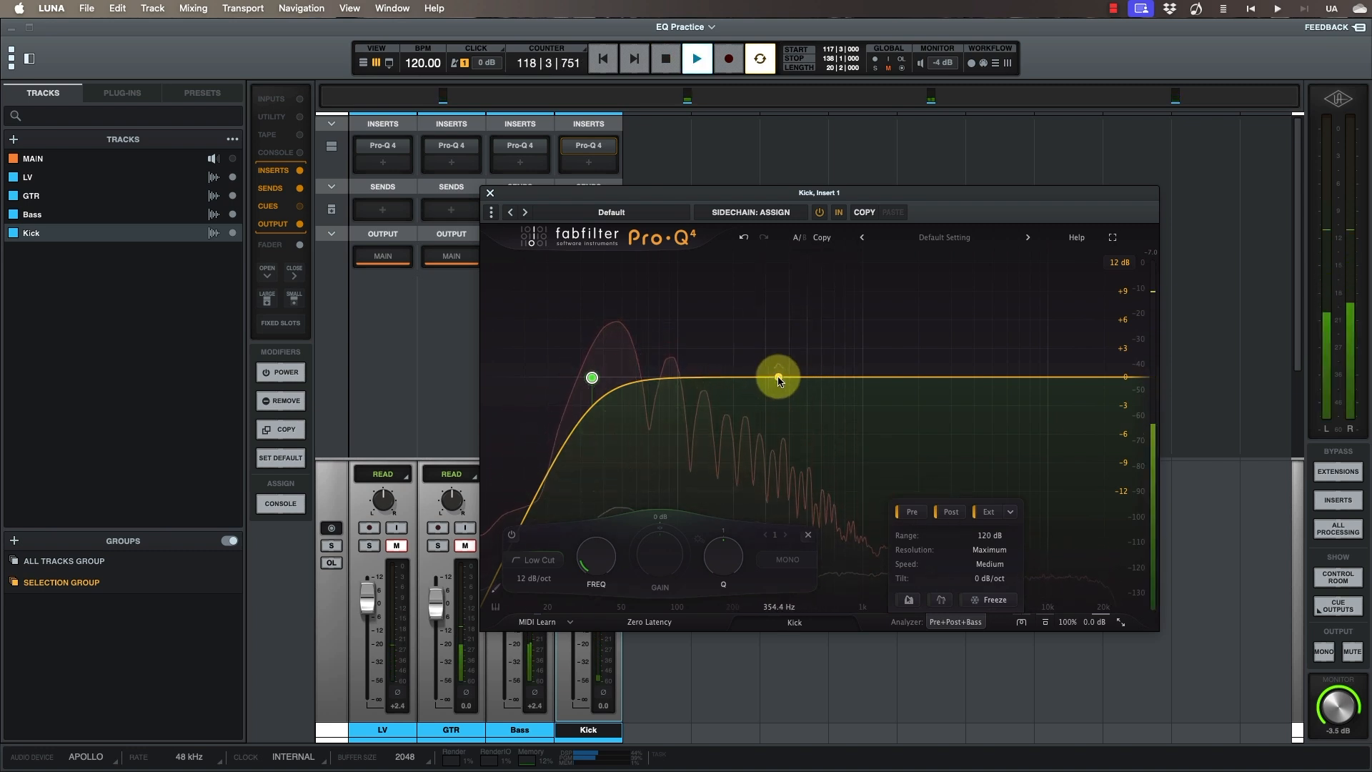
left_click_drag(777, 381, 778, 322)
scroll(840, 529, "up", 5)
scroll(843, 534, "down", 2)
left_click_drag(778, 322, 736, 421)
scroll(797, 554, "up", 1)
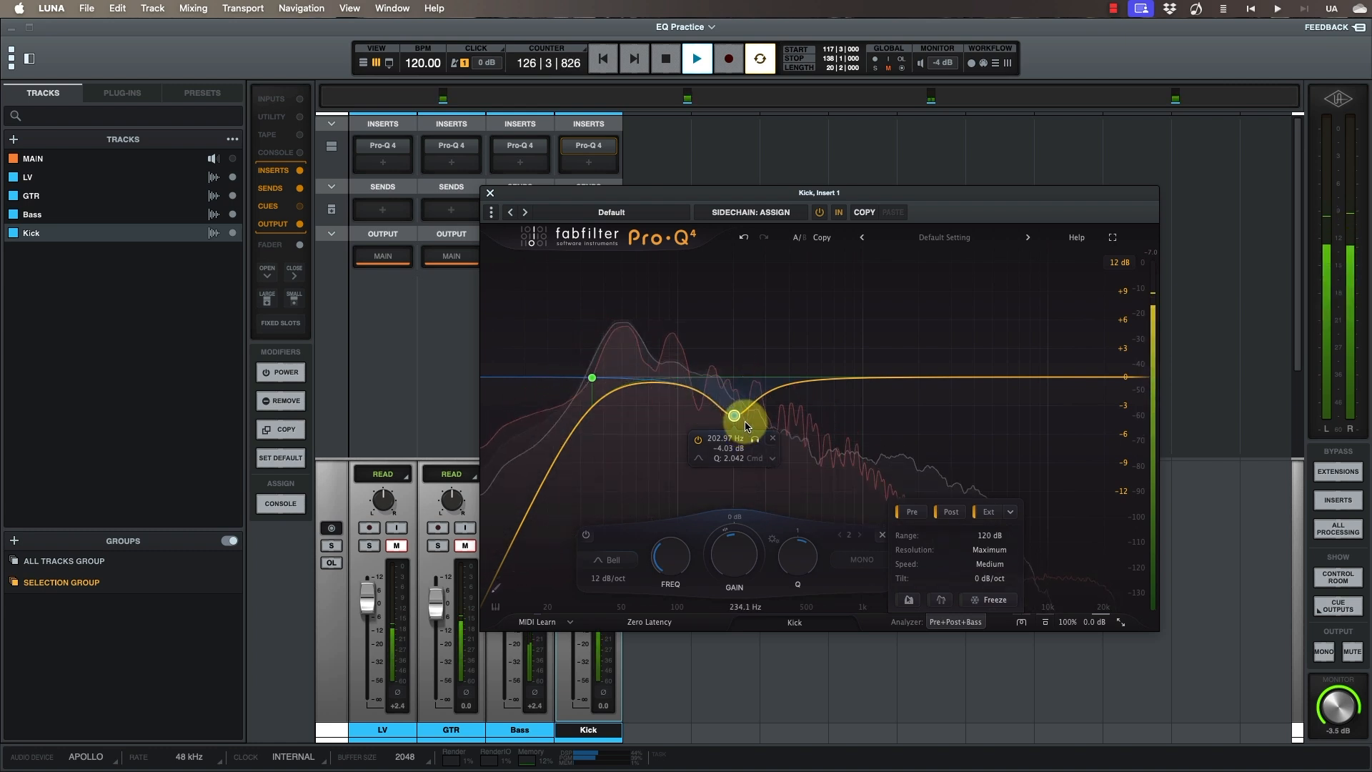
key("space")
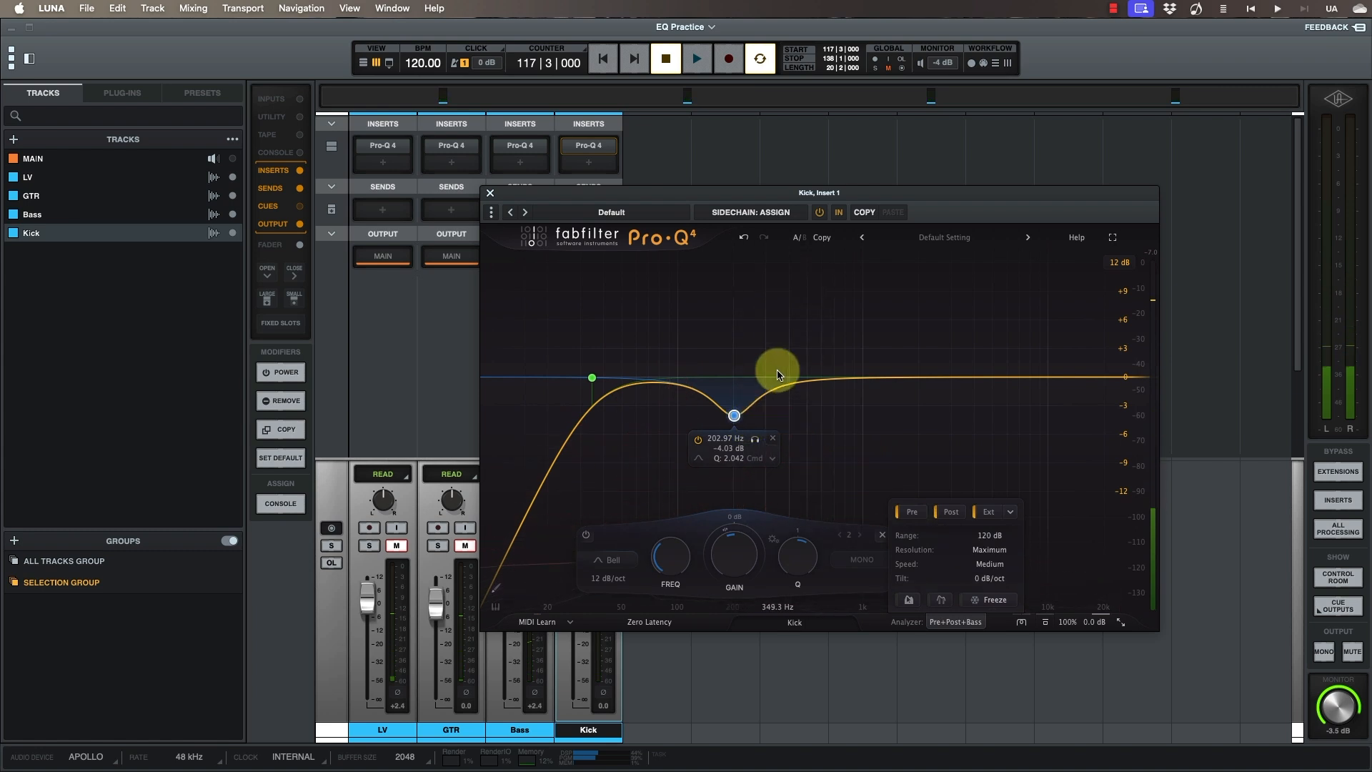
key("space")
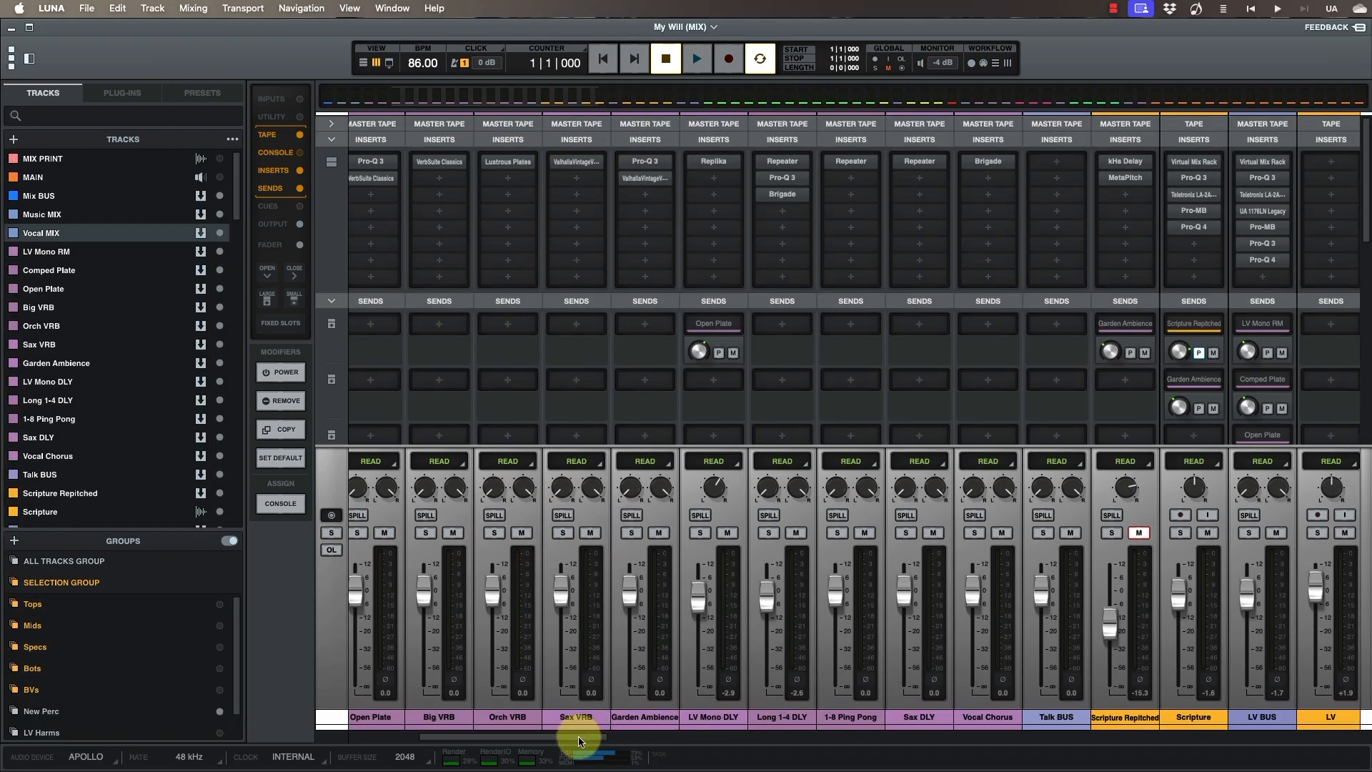
In the My Will (MIX) session, mute Vocal MIX and all effect return tracks from LV Mono RM through Vocal Chorus.
left_click_drag(579, 741, 444, 723)
left_click(533, 532)
left_click(599, 716)
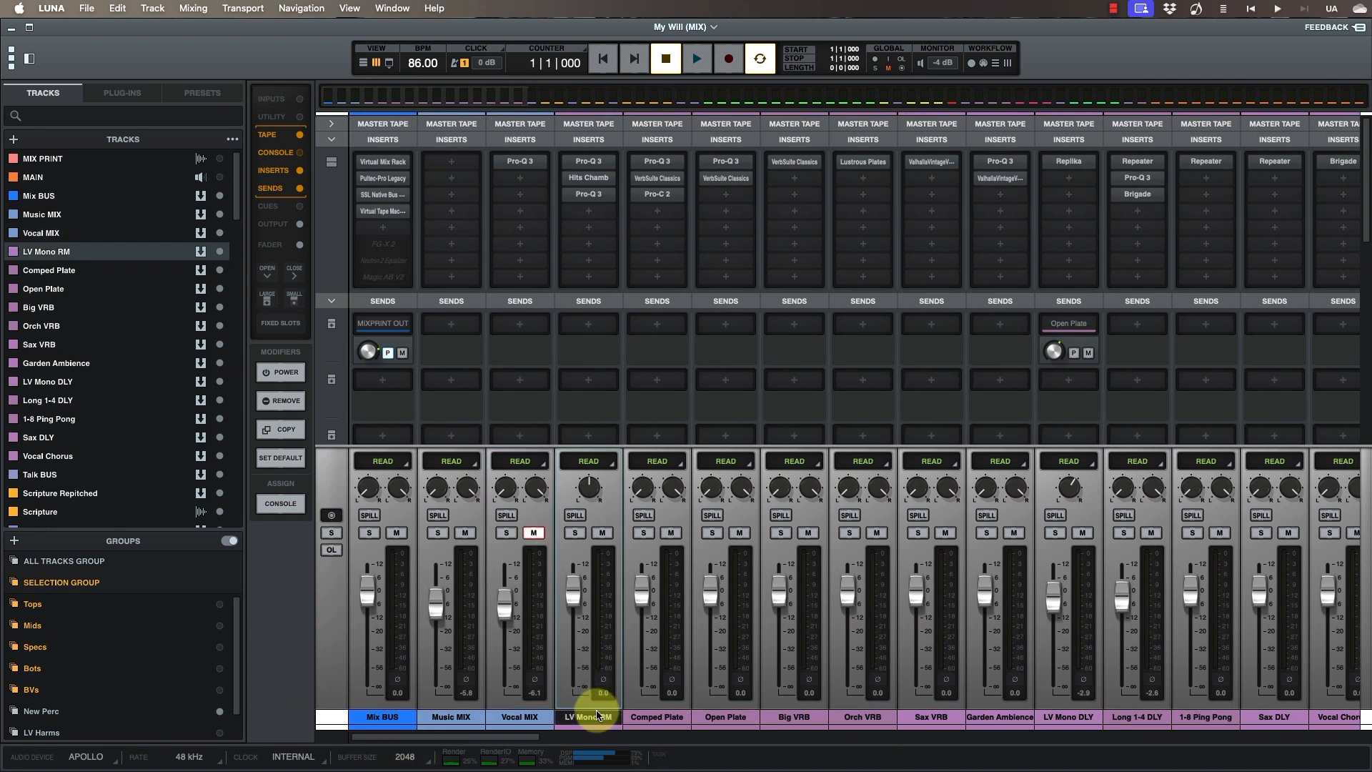
scroll(722, 718, "right", 5)
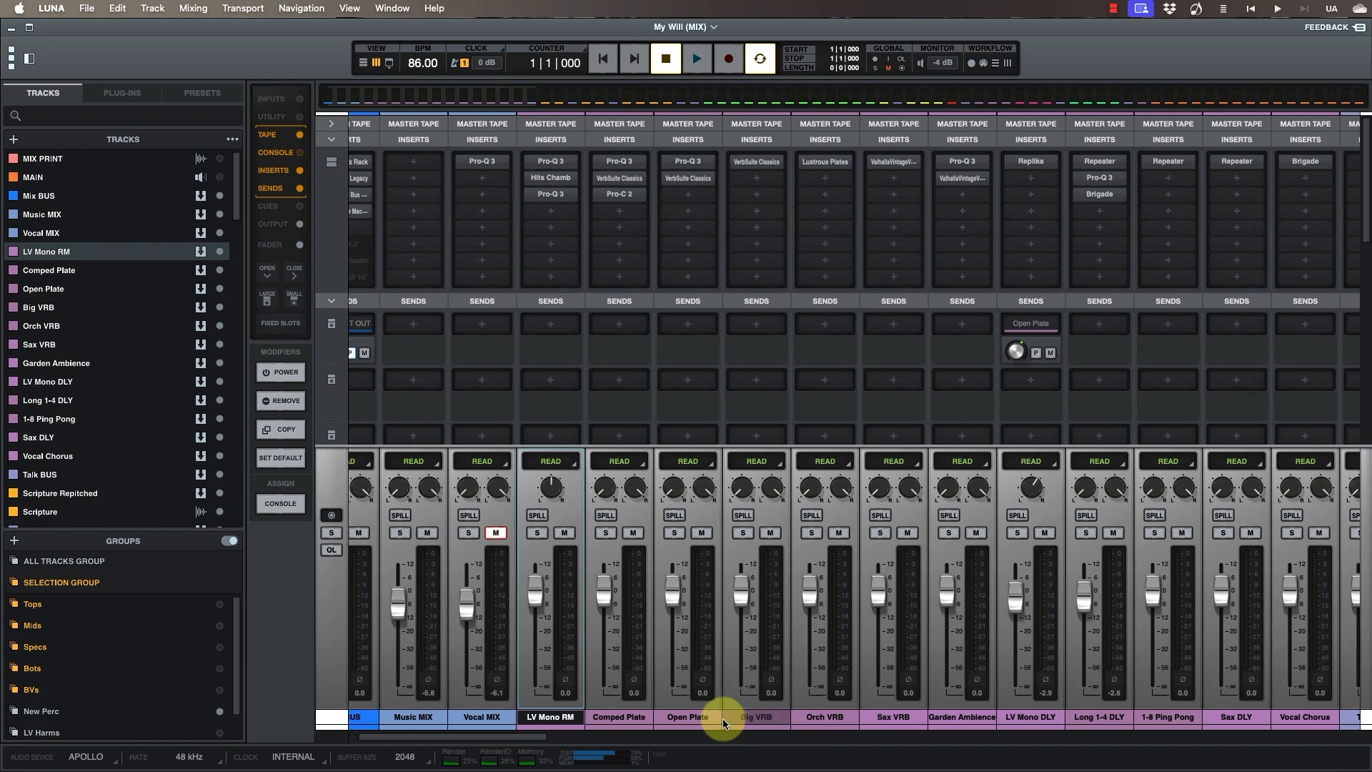
left_click(1174, 722, "shift")
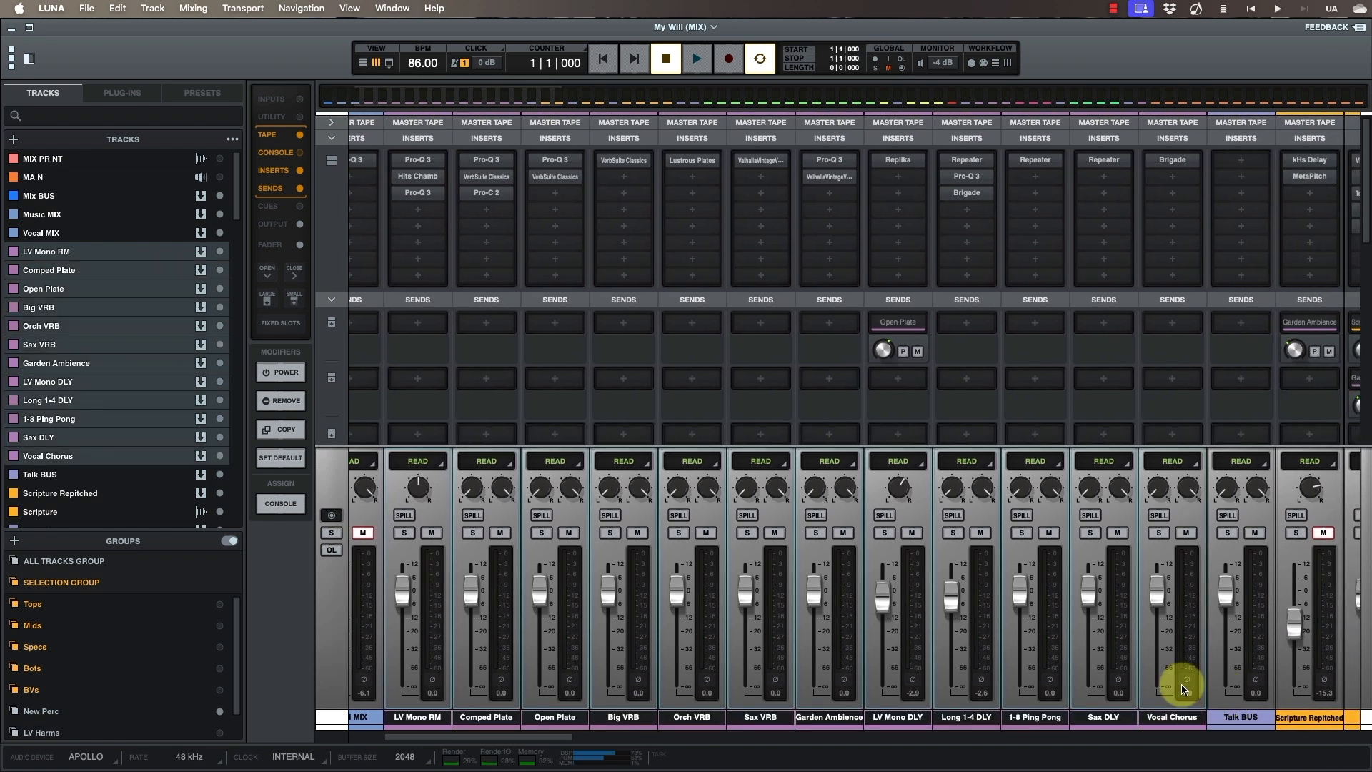
left_click(1117, 532)
Set the loop range in the timeline from bar 85 to bar 101, covering Vamp 2 and Vamp 3.
scroll(1091, 576, "right", 5)
scroll(1091, 581, "right", 15)
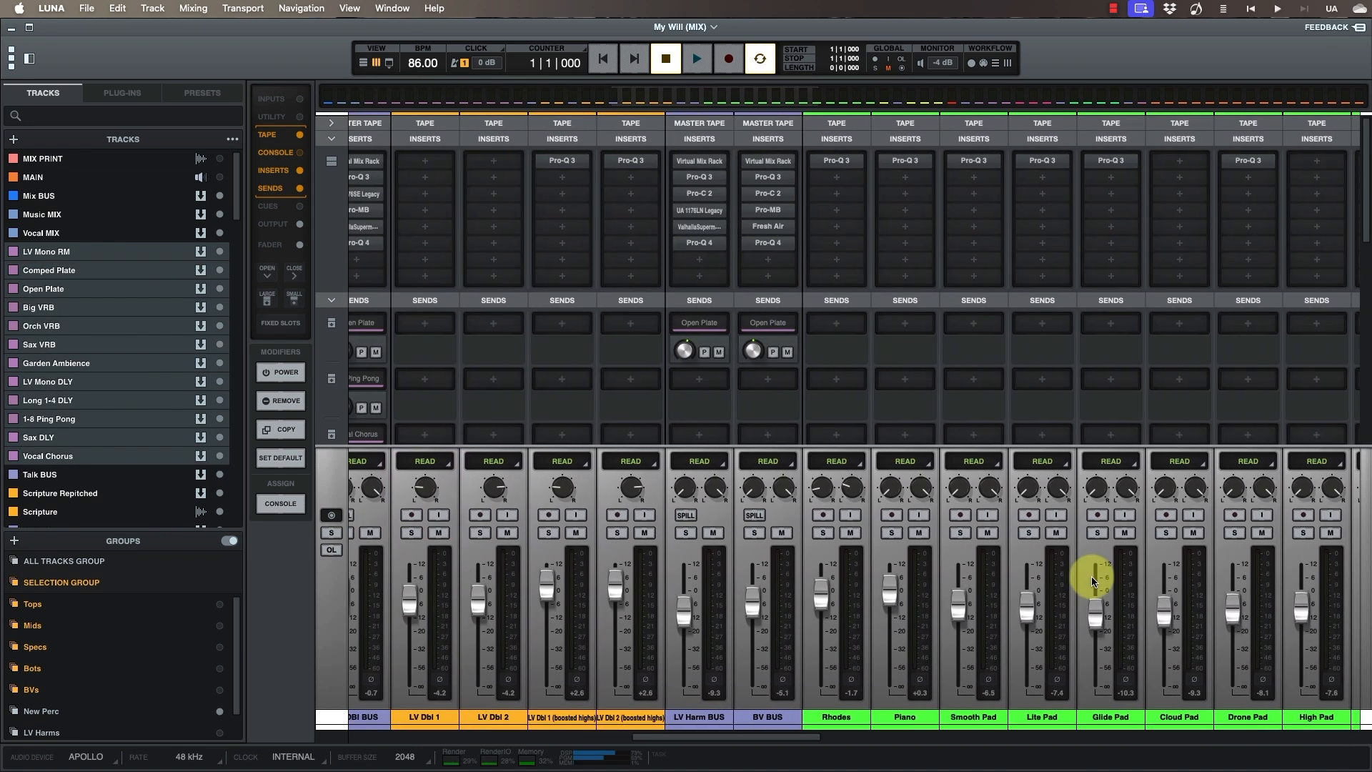
scroll(1091, 579, "right", 3)
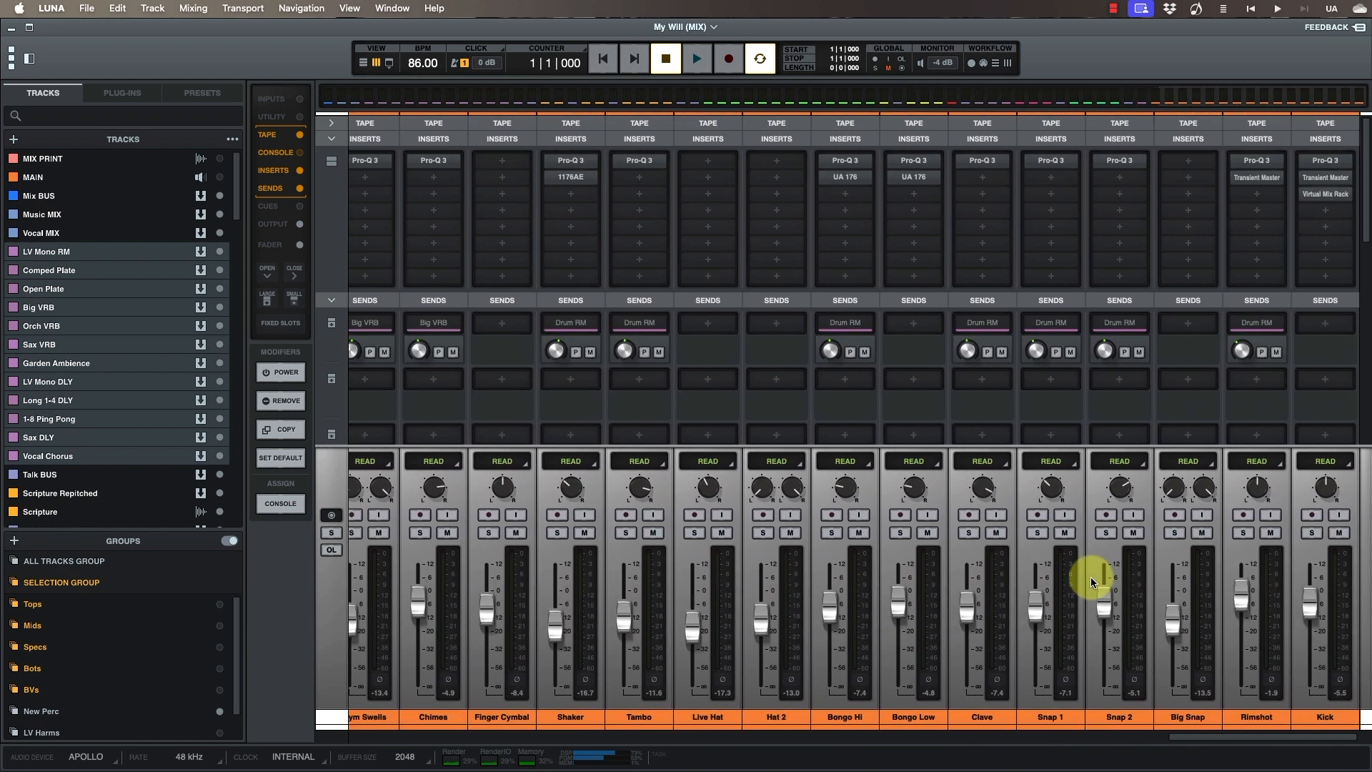
scroll(1106, 591, "right", 2)
key("super+equal")
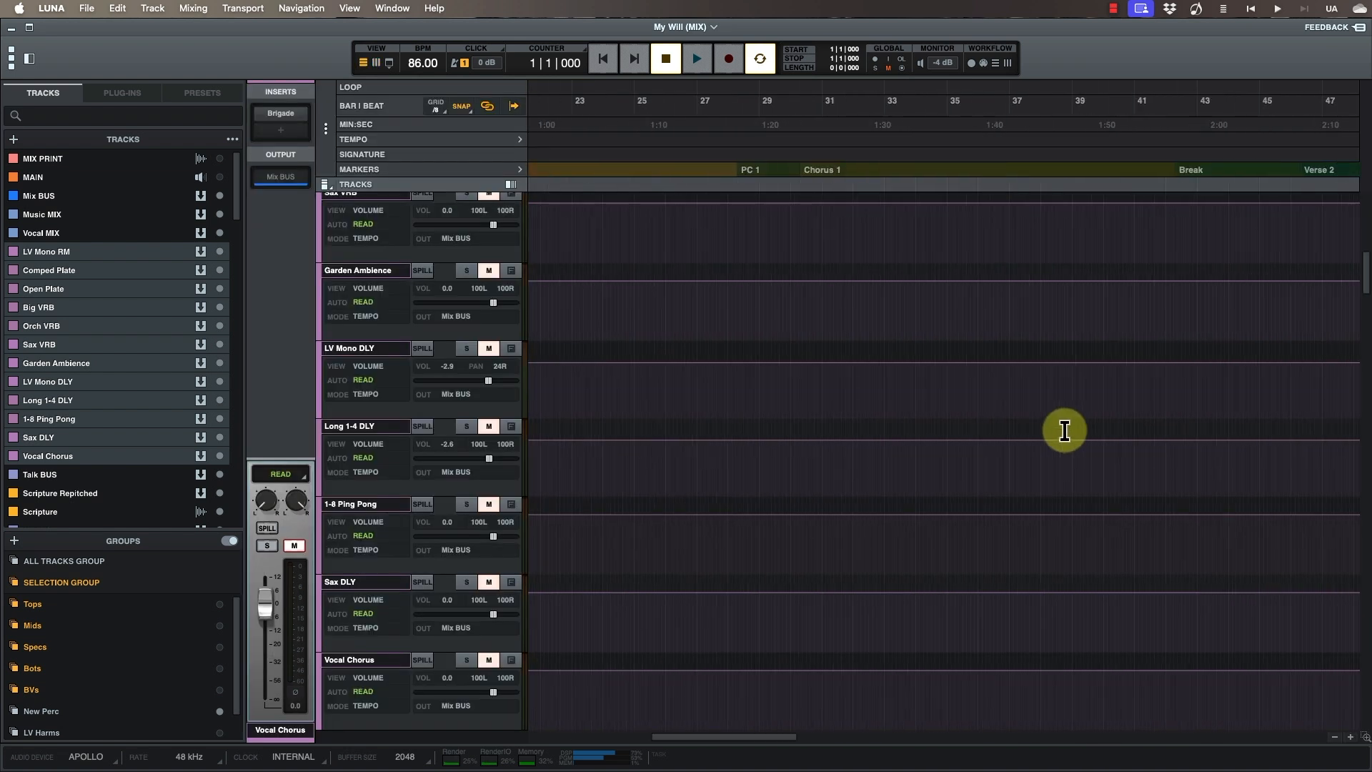
scroll(1064, 431, "right", 15)
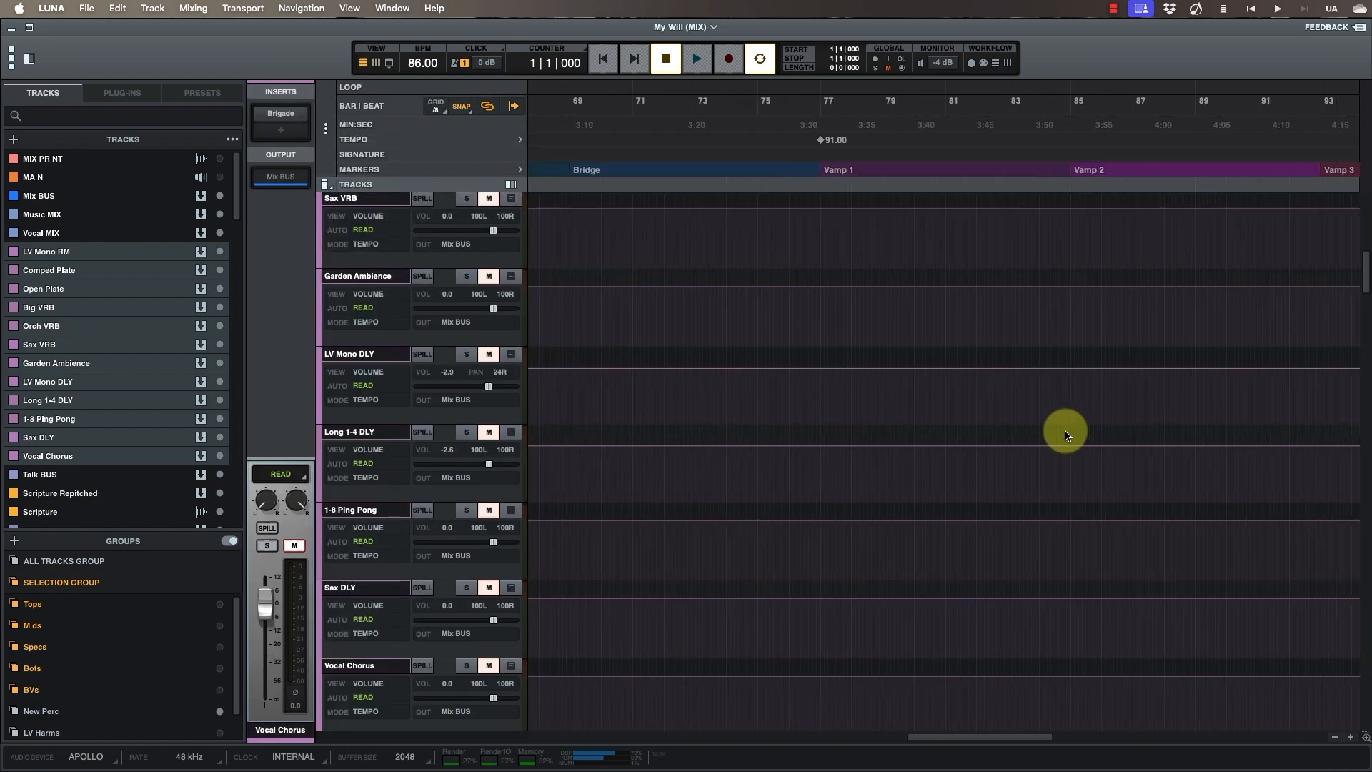
scroll(1064, 431, "right", 3)
left_click(988, 139)
left_click_drag(988, 139, 1045, 107)
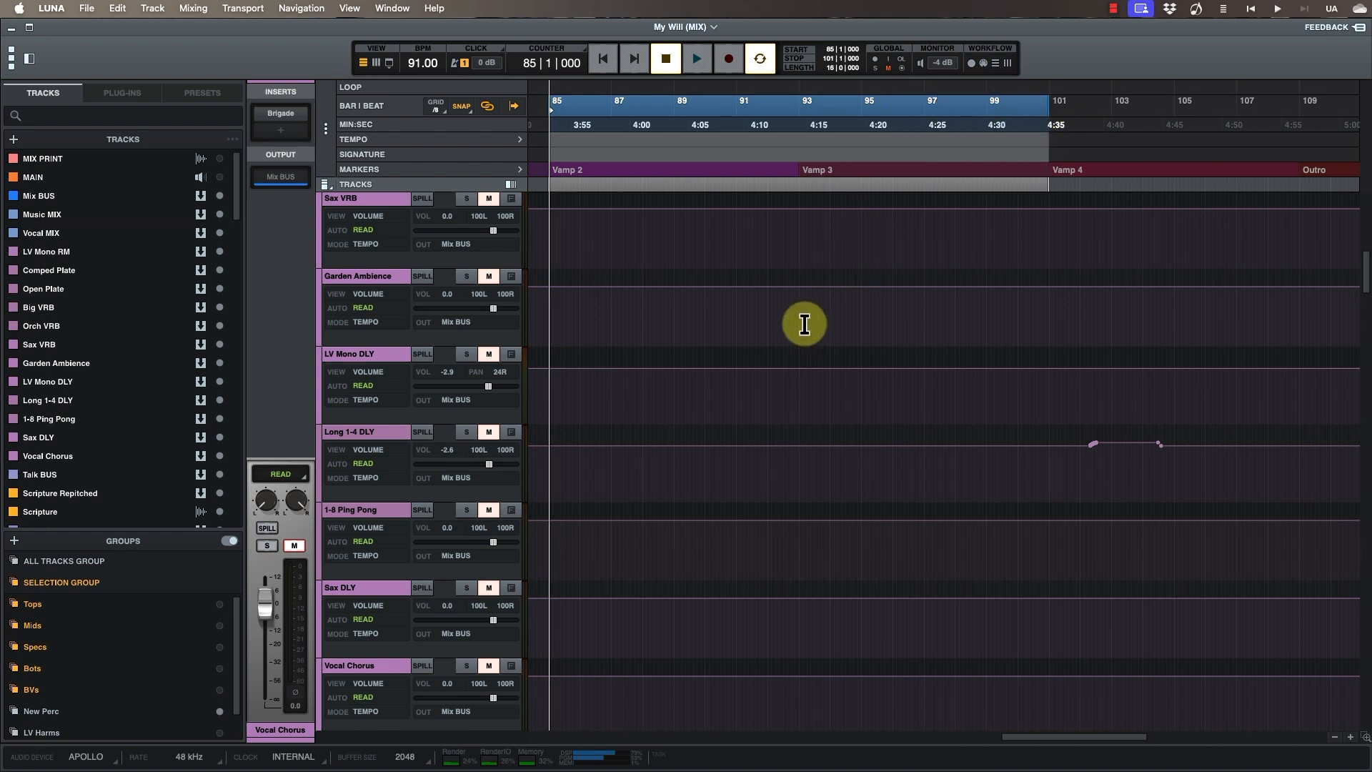
Play the looped vamp section while watching the drum and percussion channels in the mixer, and stop playback.
key("space")
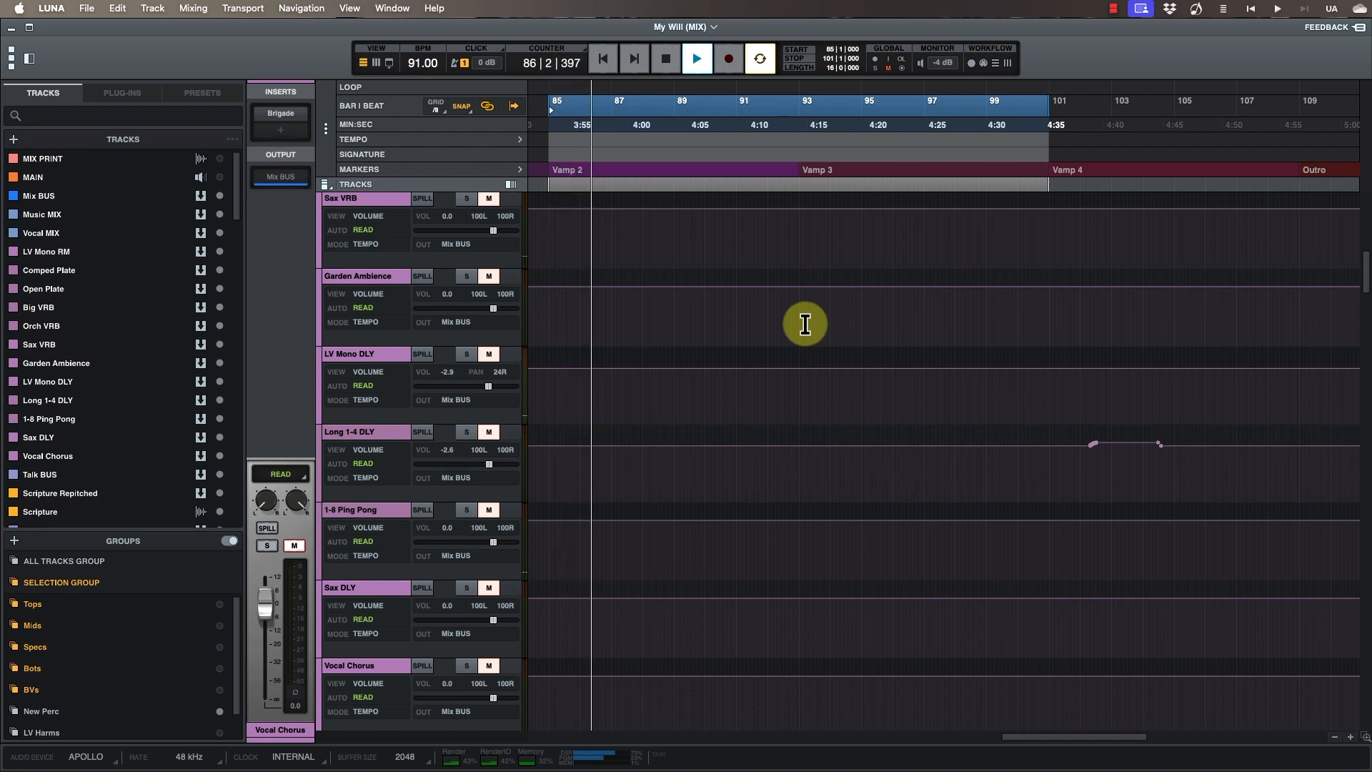
key("super+equal")
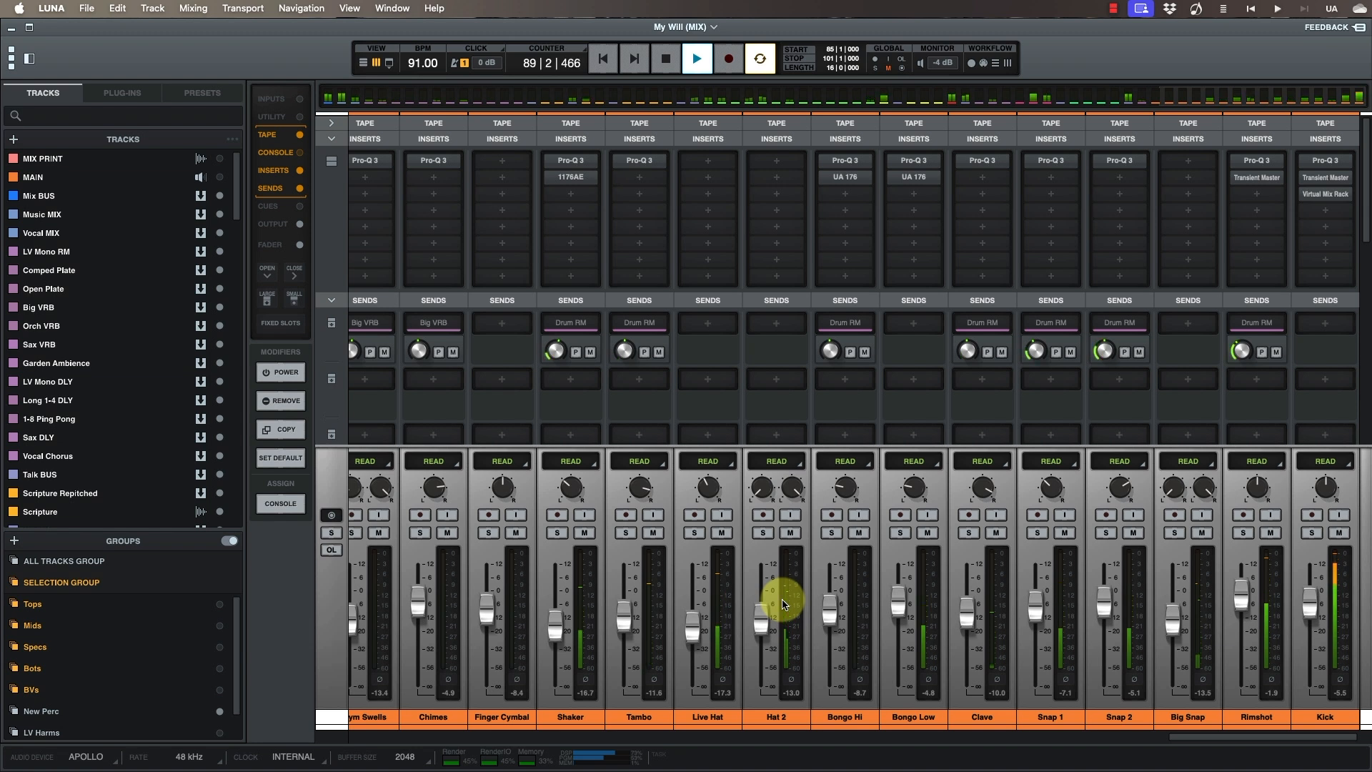
scroll(782, 599, "left", 5)
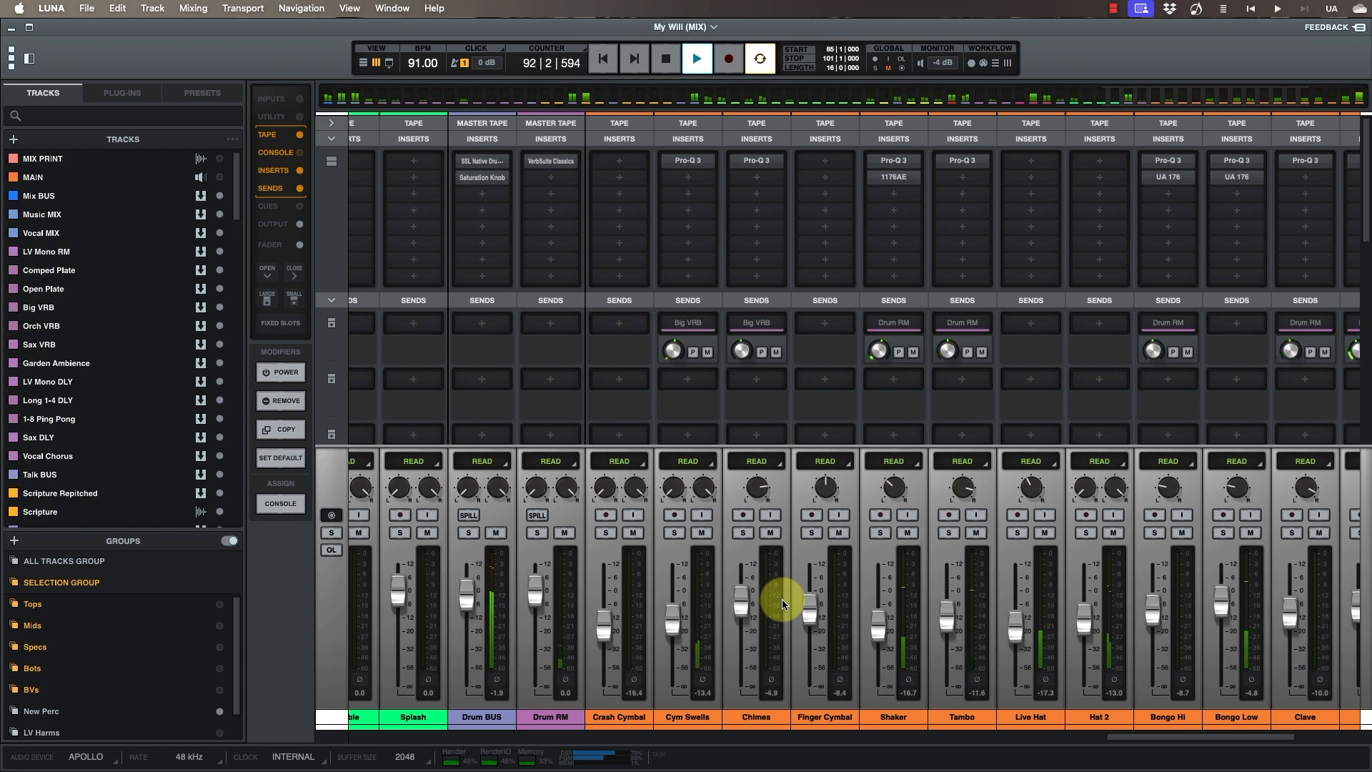
key("space")
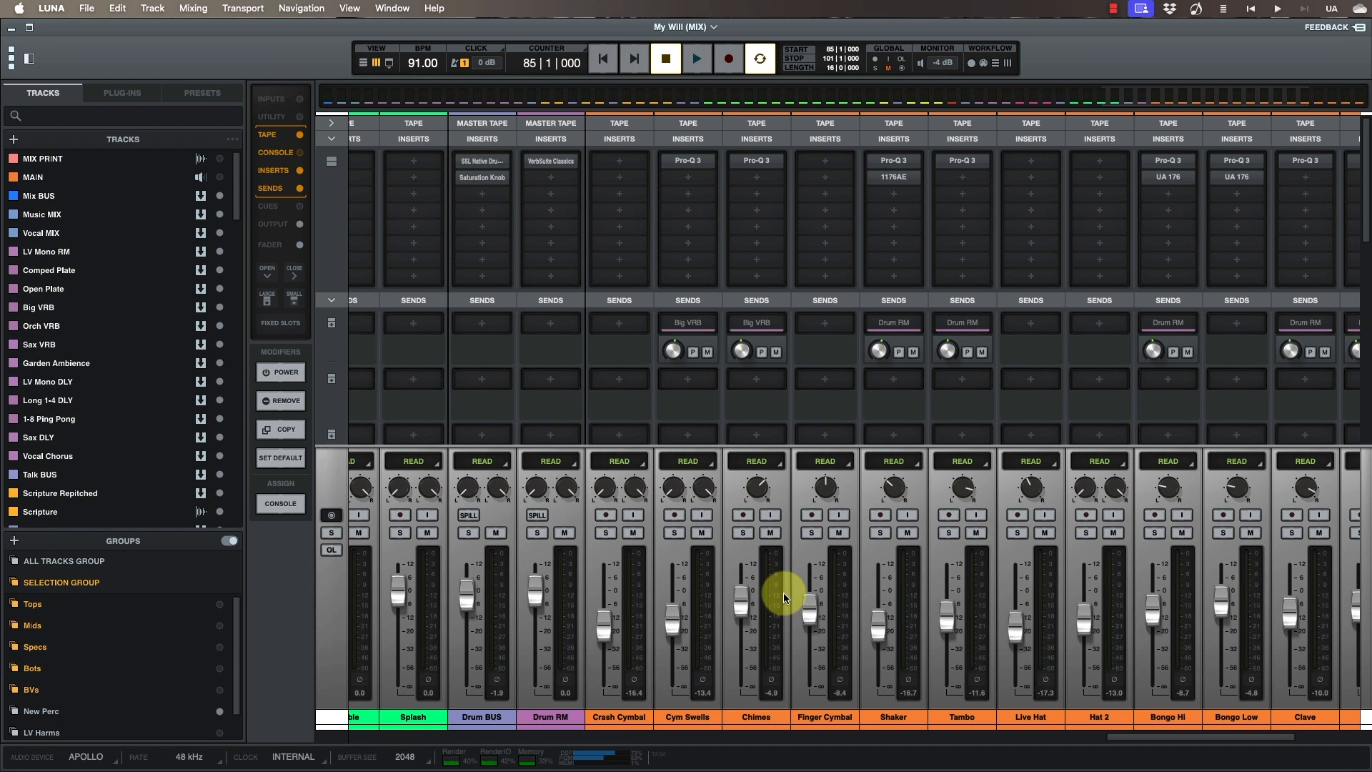
Open the Kick channel's Pro-Q 3, review its EQ bands and close it.
scroll(786, 593, "right", 5)
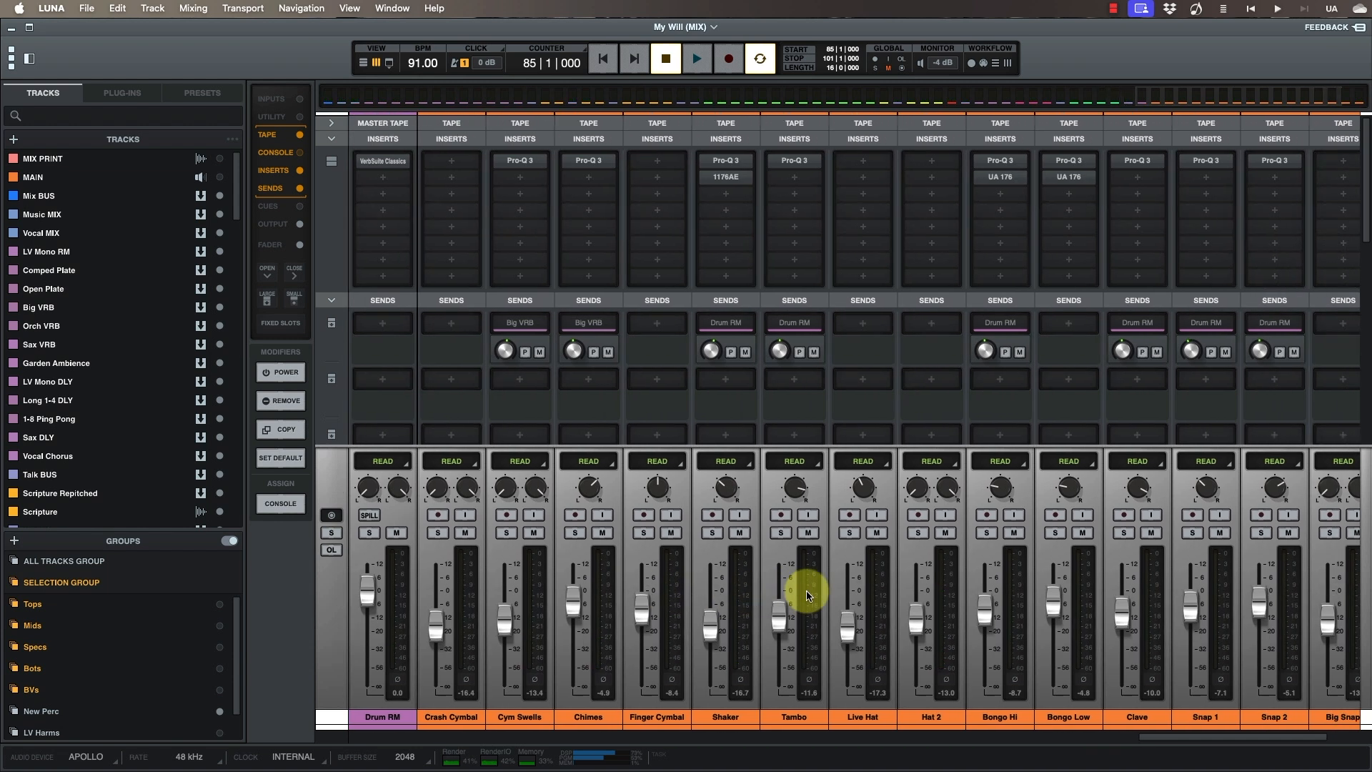
scroll(806, 590, "right", 3)
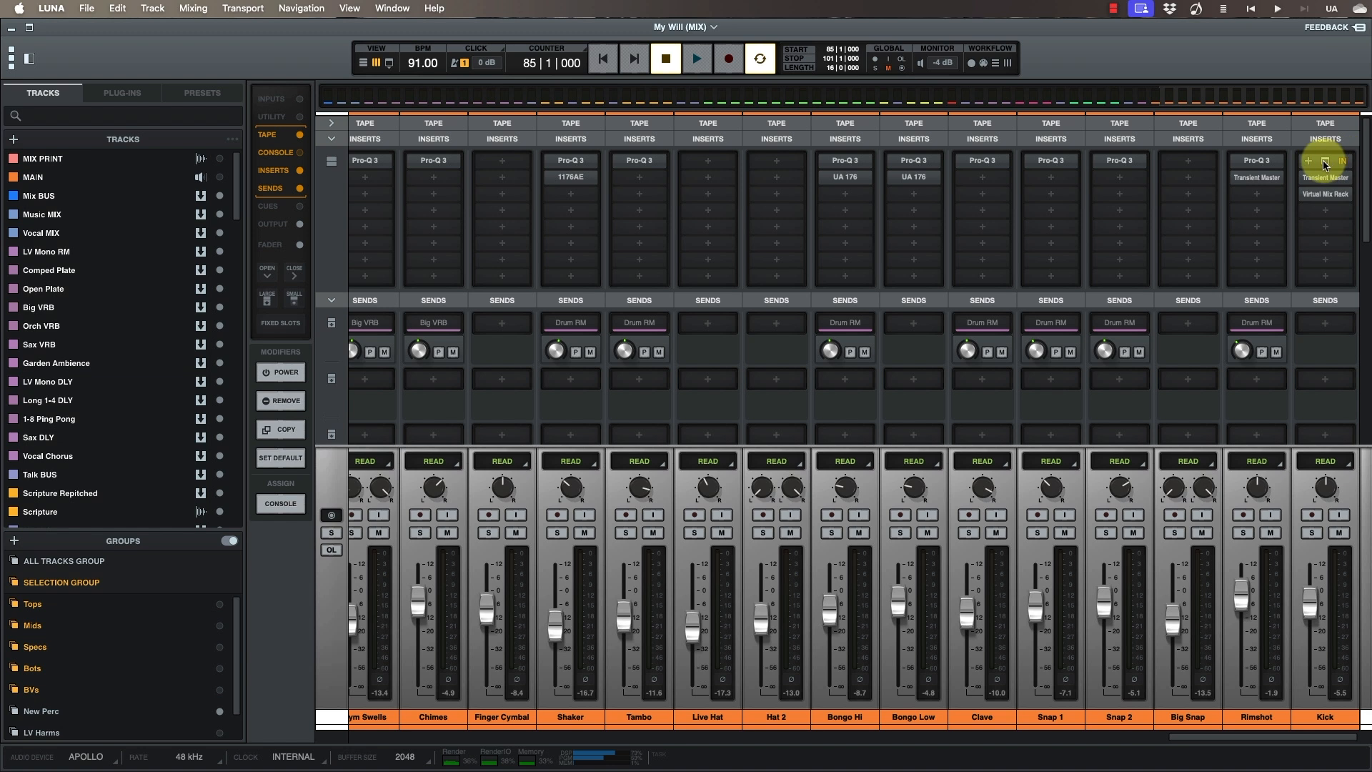
left_click(1324, 165)
mouse_move(910, 432)
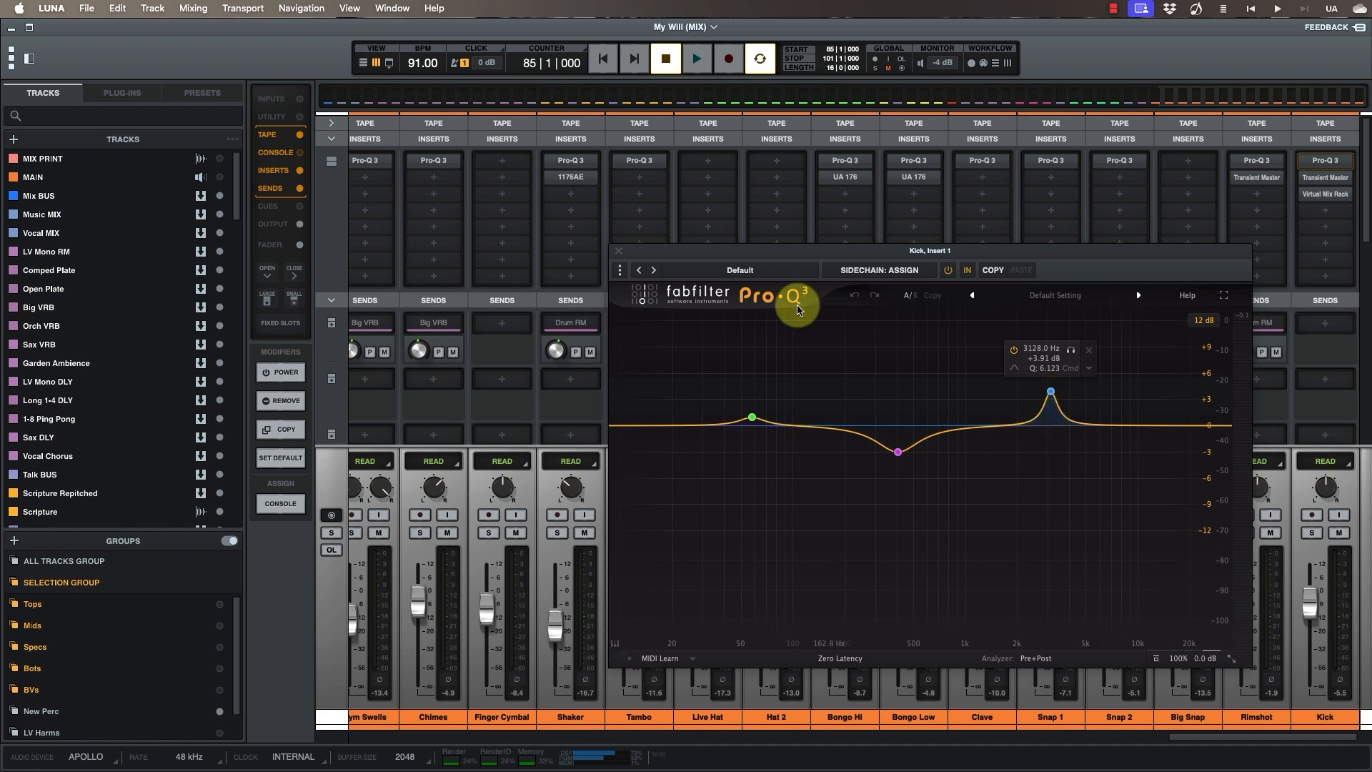
left_click(618, 252)
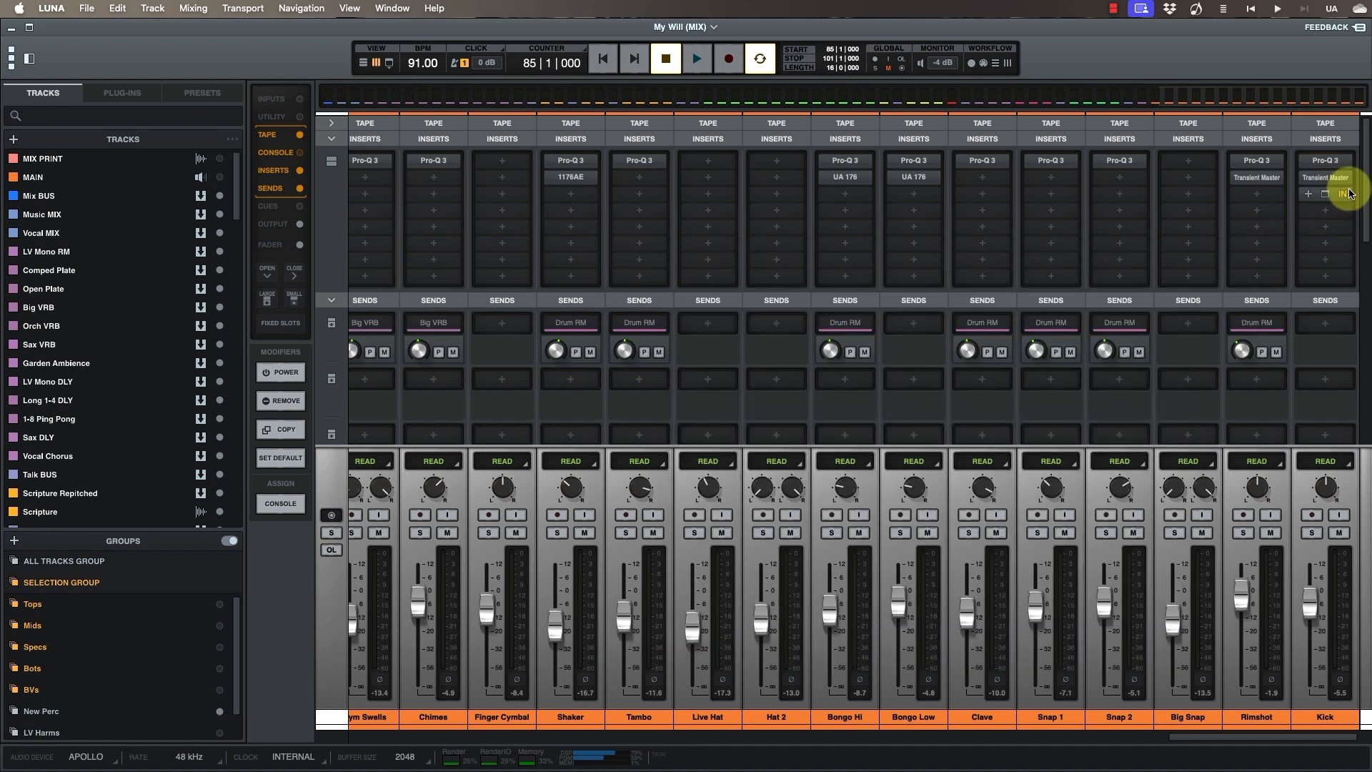
Open the Kick's Transient Master and Virtual Mix Rack inserts to review their settings, and close both.
left_click(1326, 178)
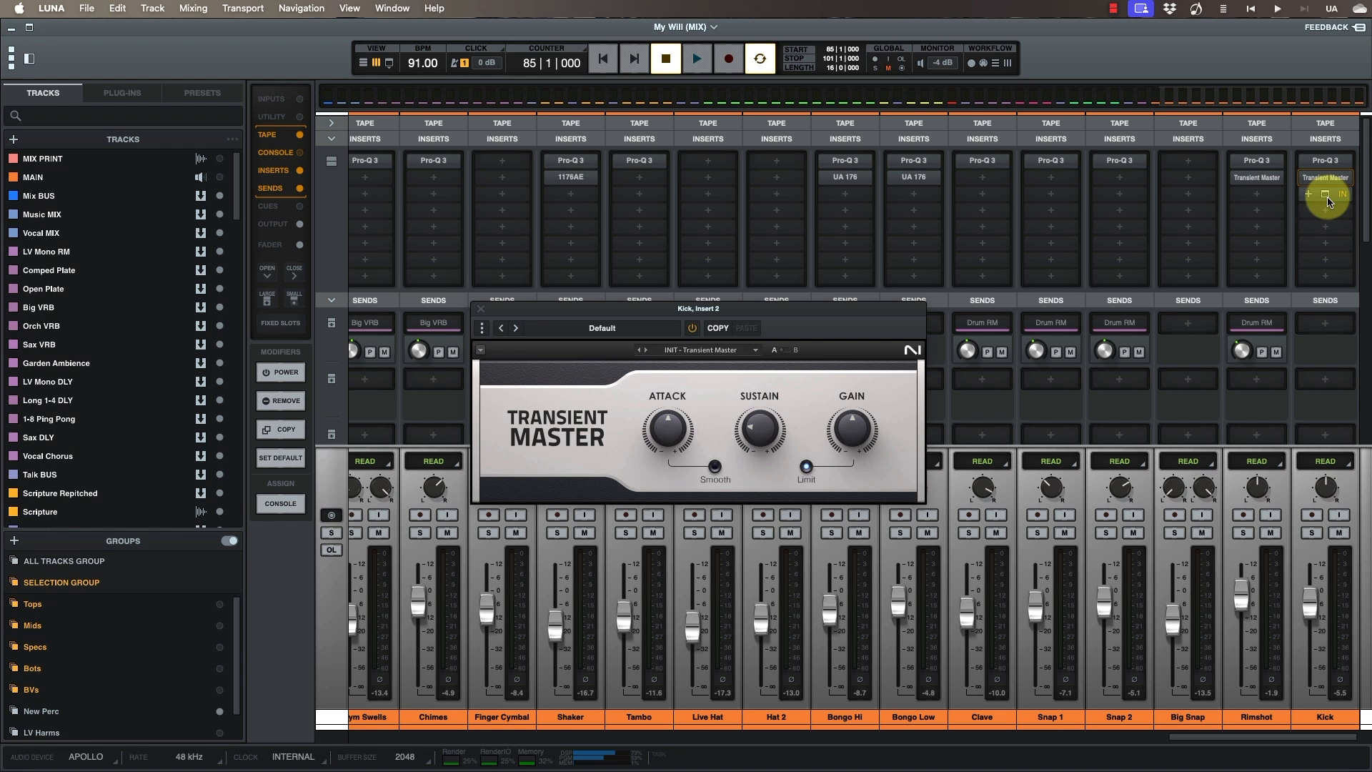
left_click(1327, 198)
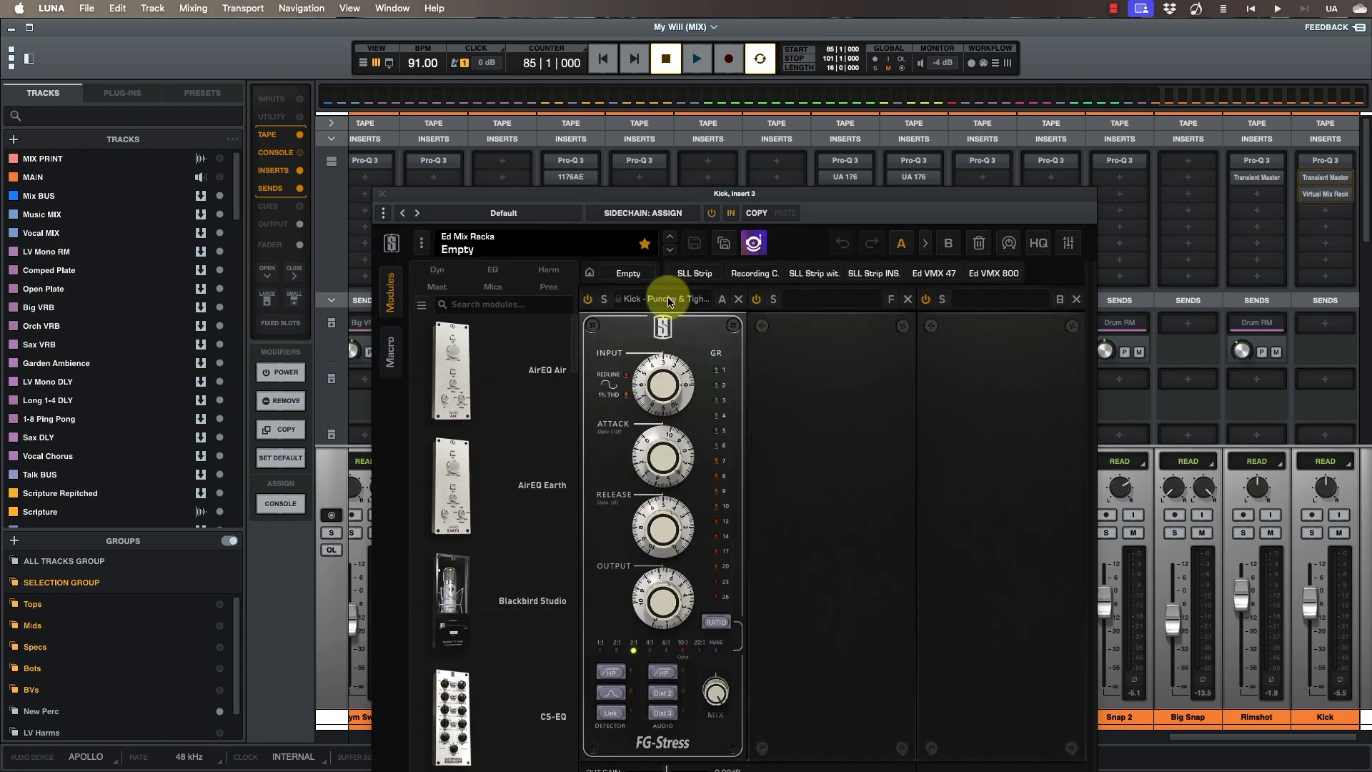
left_click(421, 213)
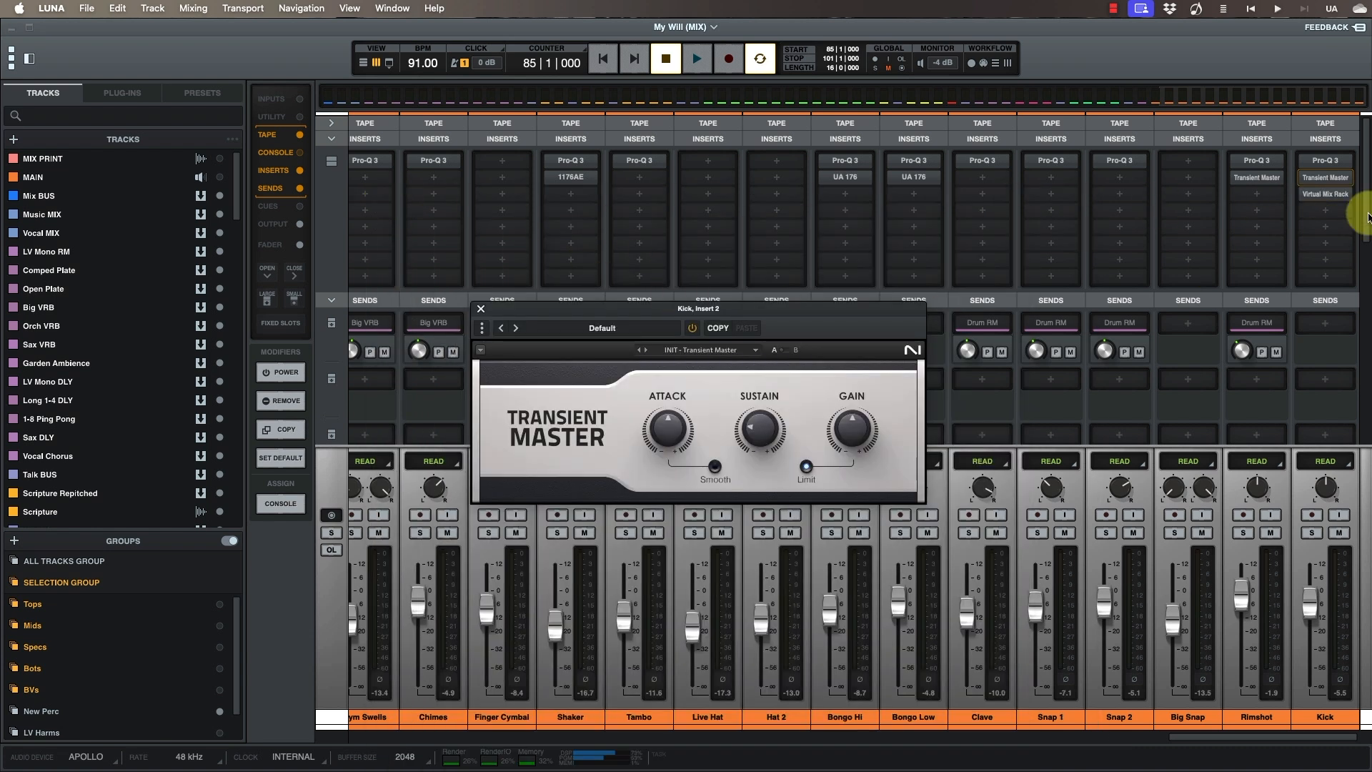
left_click(481, 310)
Find the Bass channel in the mixer, open its Pro-Q 3 to review the low-end EQ bands, and close it.
scroll(889, 543, "left", 8)
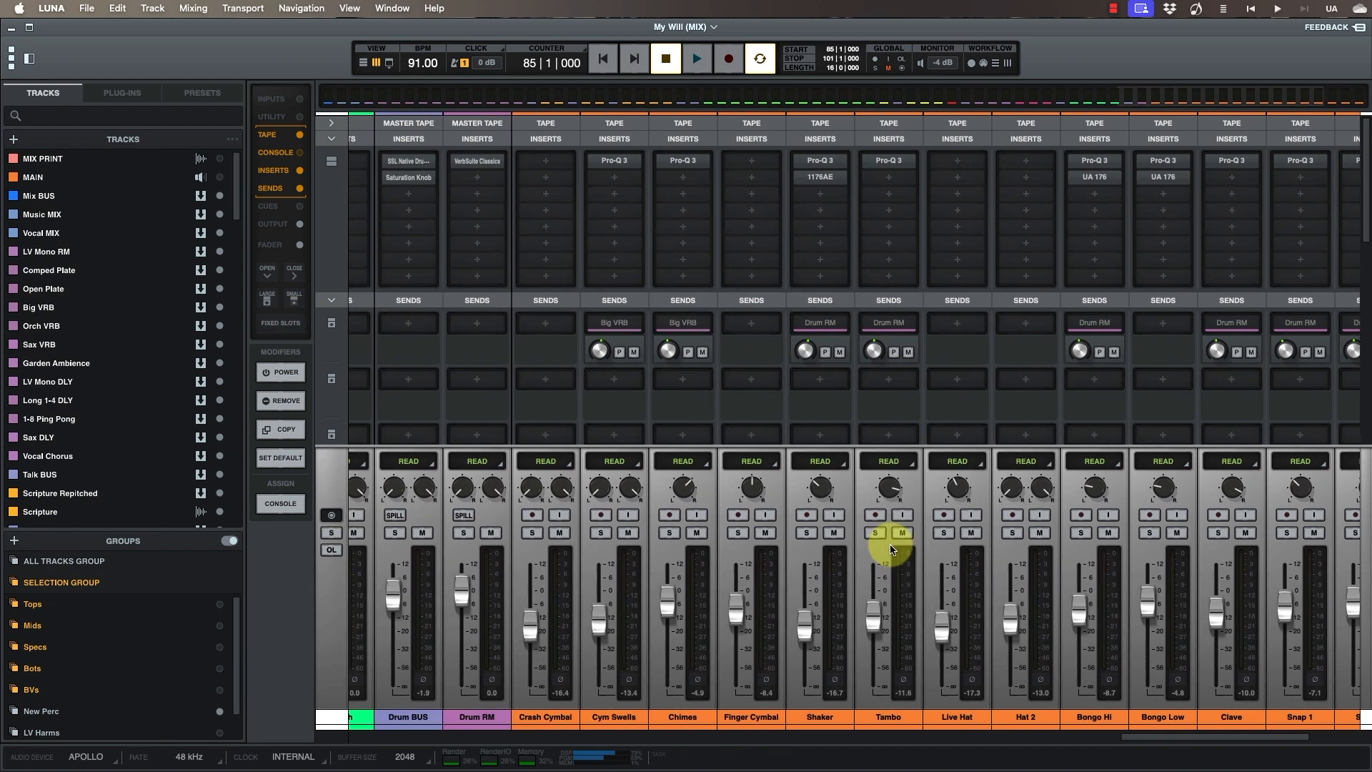
scroll(890, 543, "left", 10)
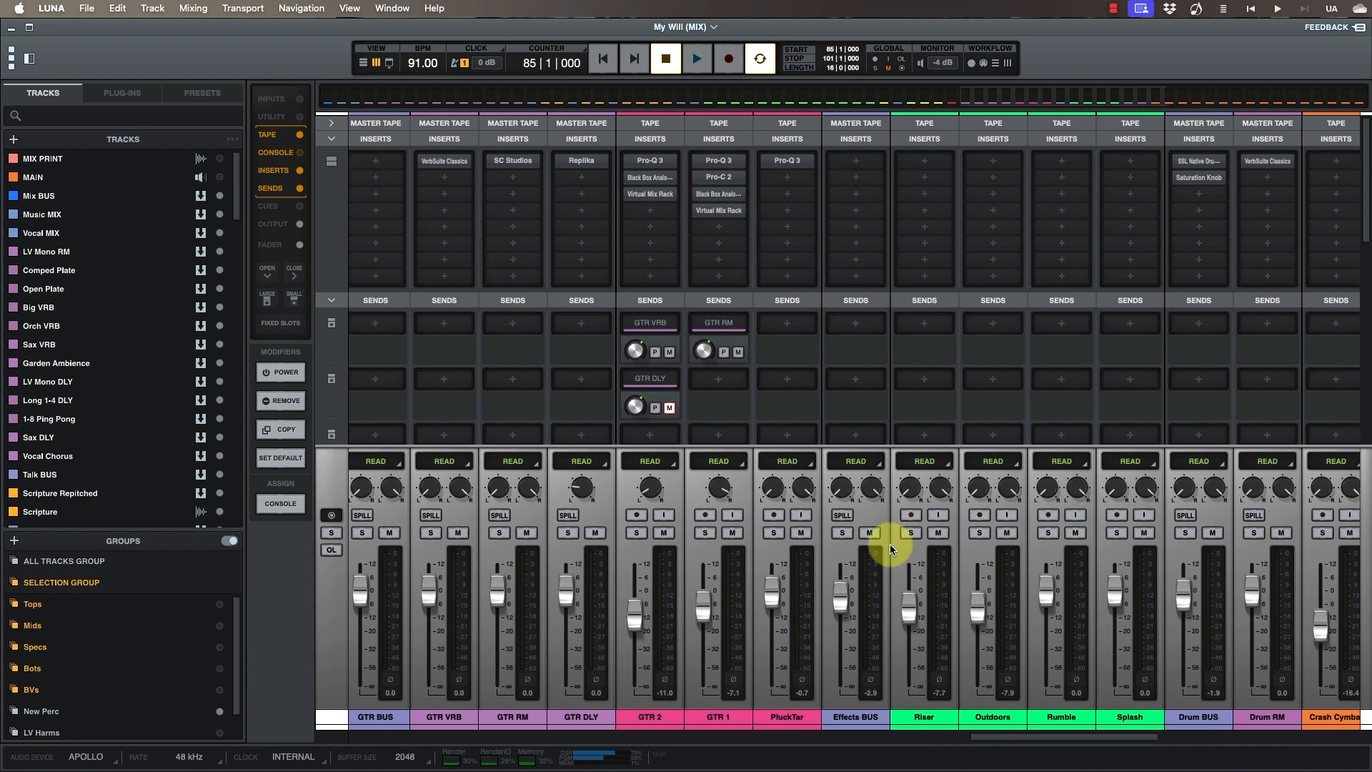
scroll(890, 543, "left", 6)
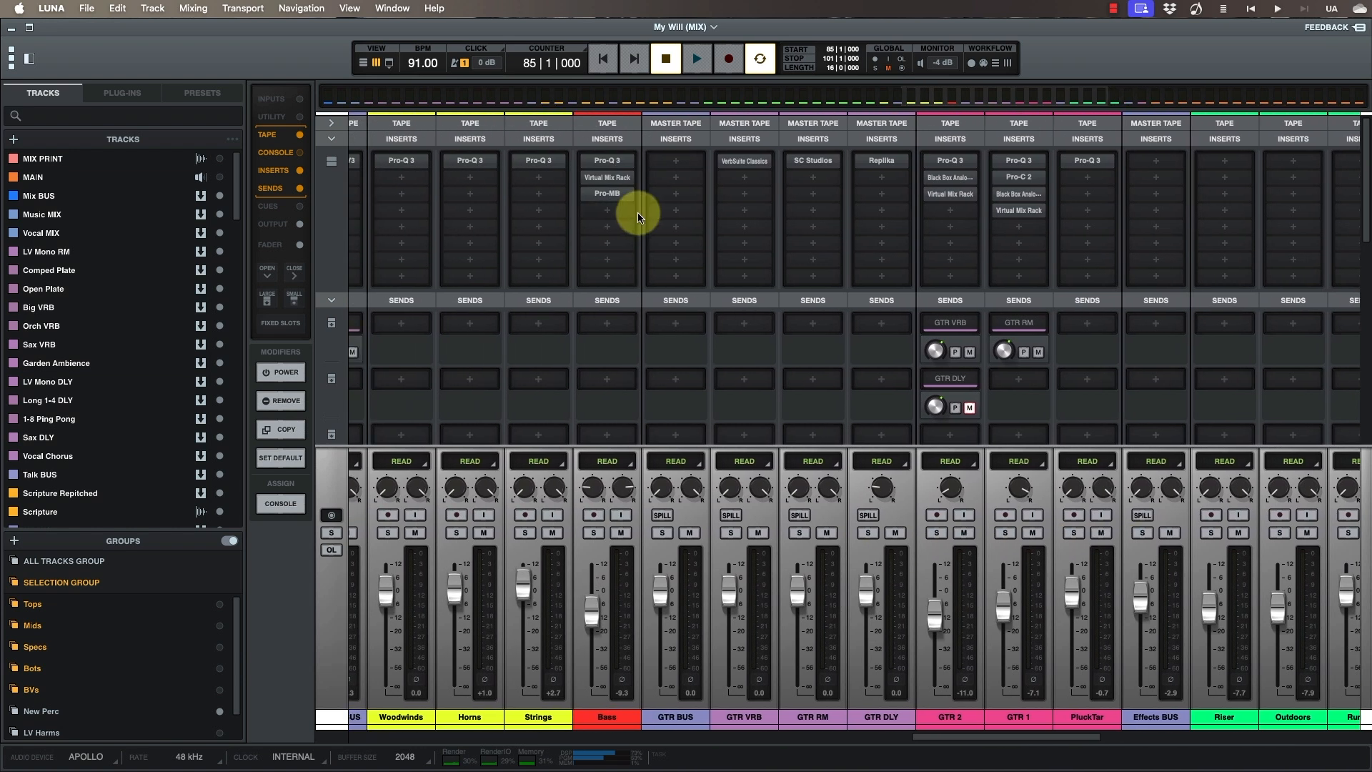
left_click(607, 163)
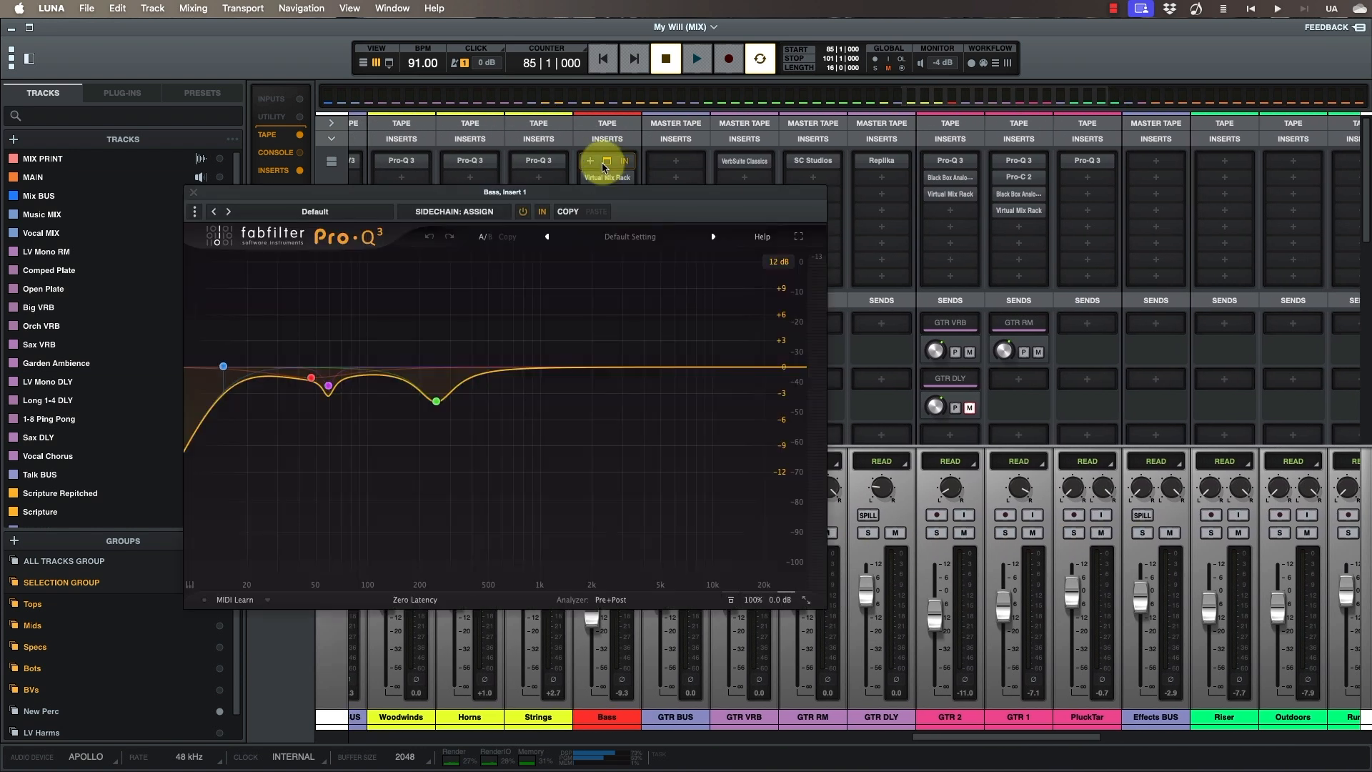
mouse_move(306, 387)
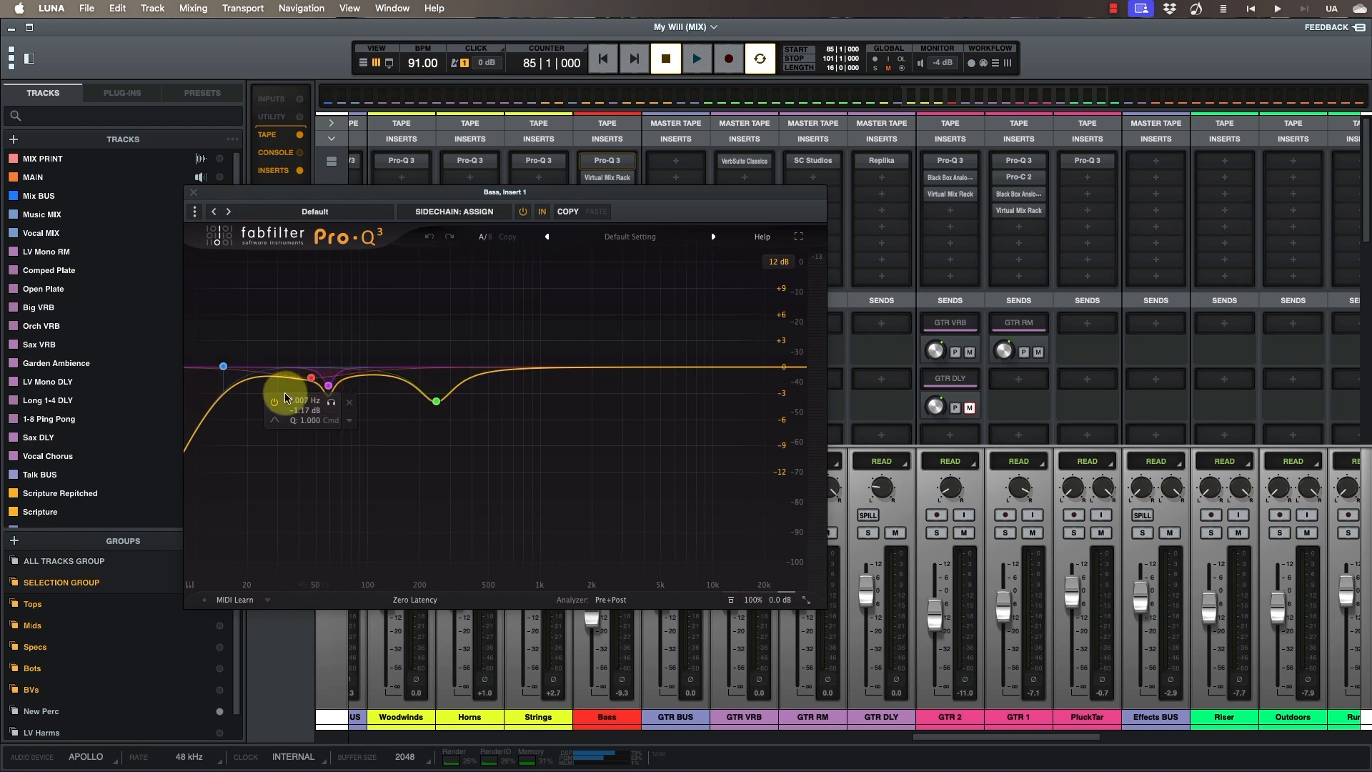
mouse_move(254, 389)
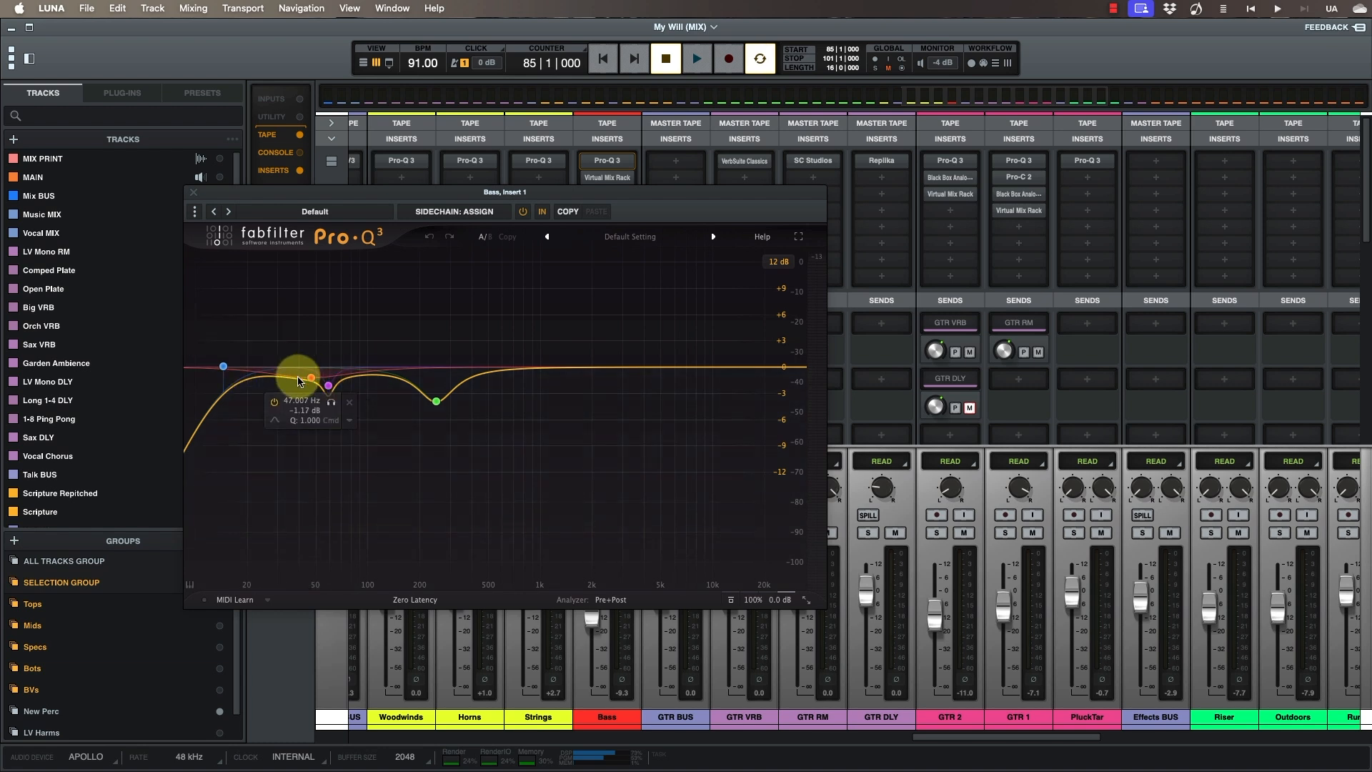
left_click(193, 192)
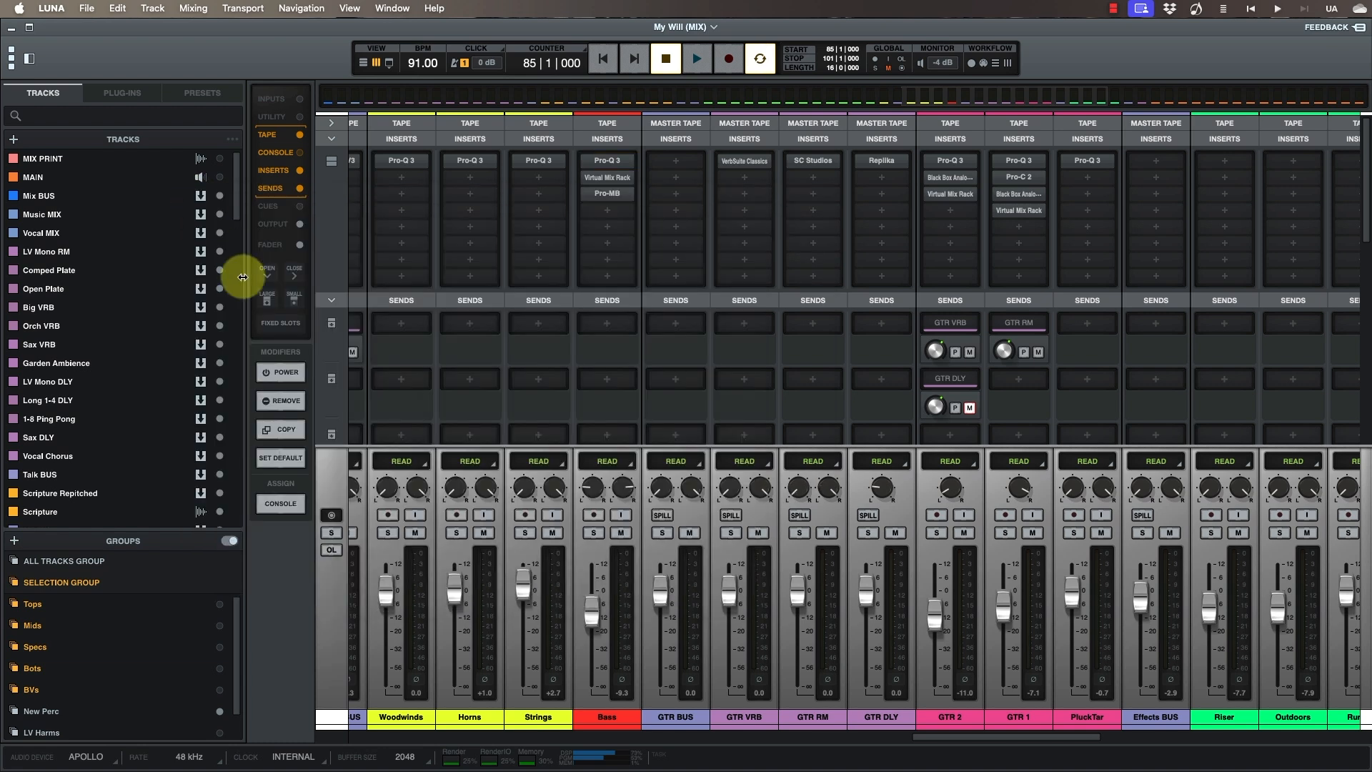
Open the Bass channel's Virtual Mix Rack to review its FG-Stress compressor settings, and close it.
left_click(607, 181)
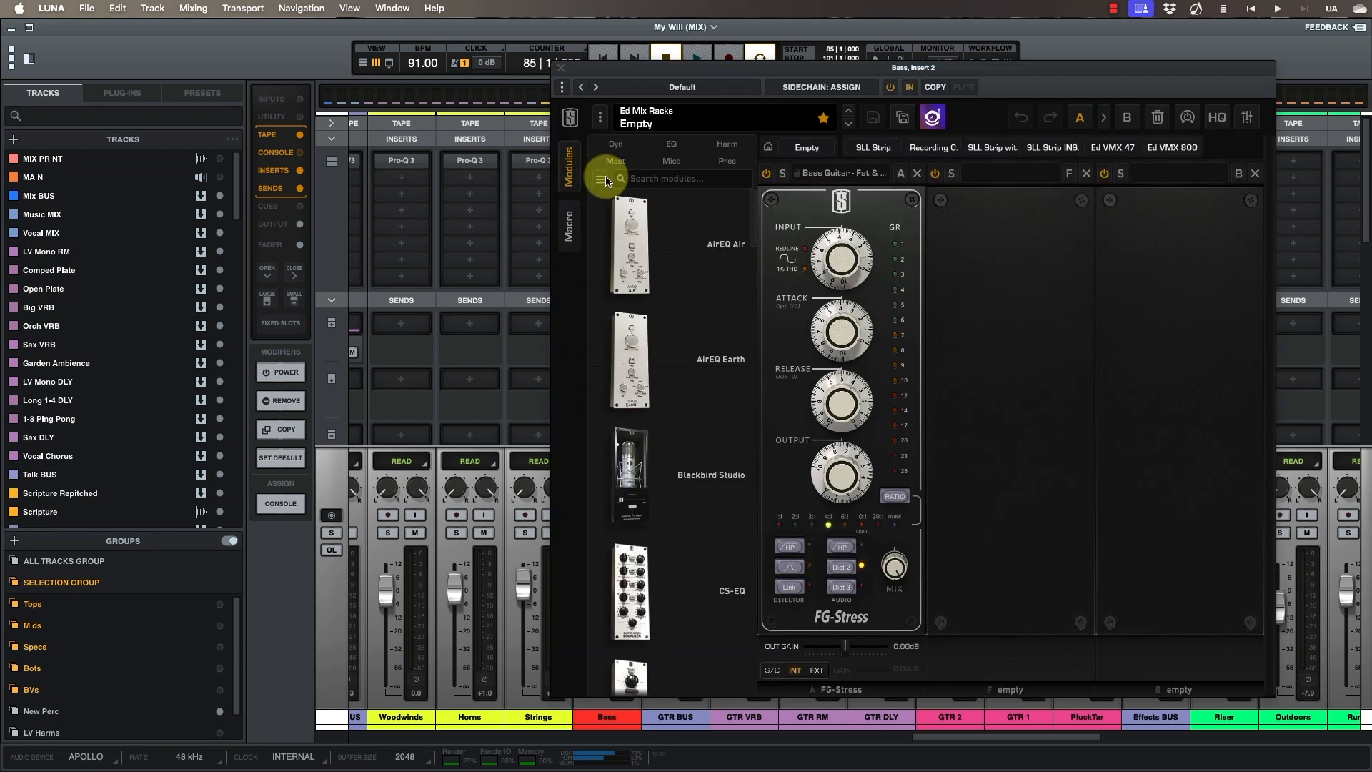
left_click(561, 76)
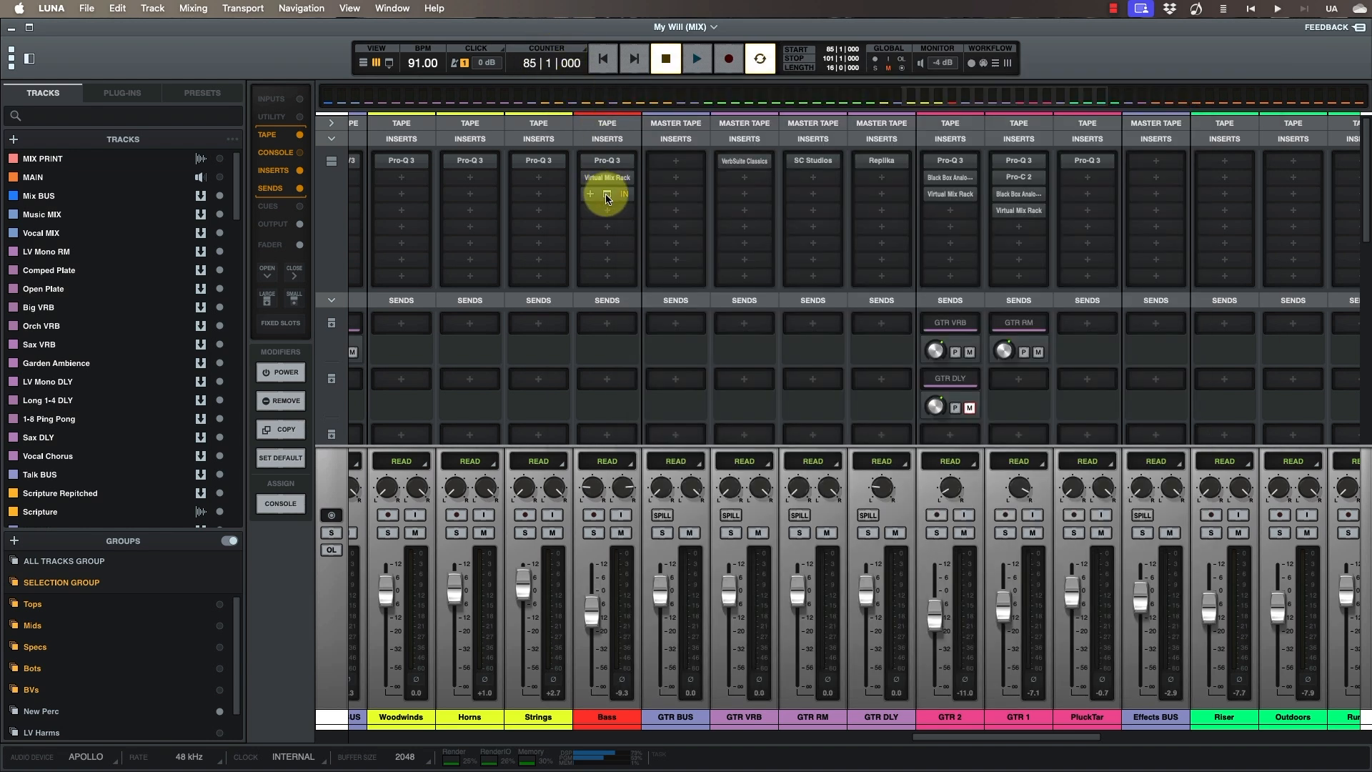
Open the Bass channel's Pro-MB, examine its low-mid compression band while playing the looped section, stop playback and close the plug-in.
left_click(606, 197)
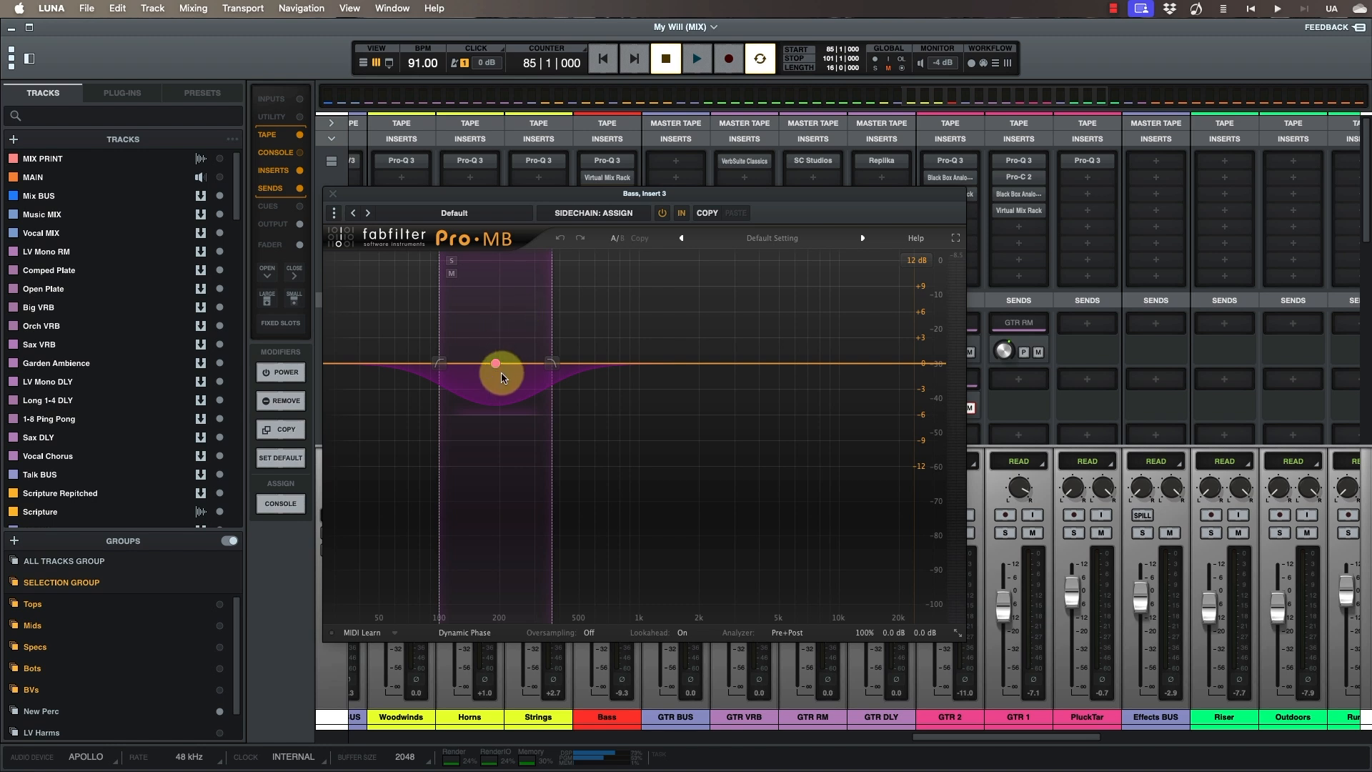
mouse_move(494, 365)
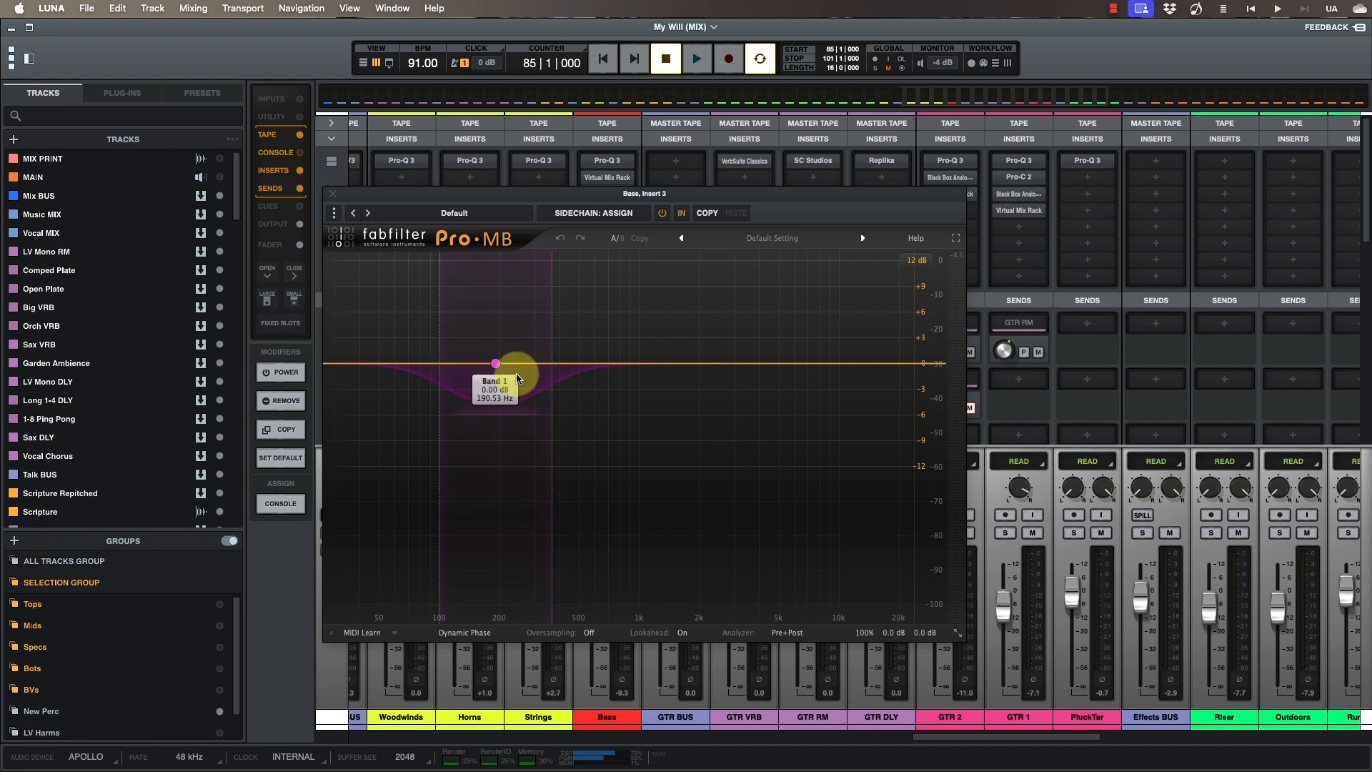
mouse_move(476, 408)
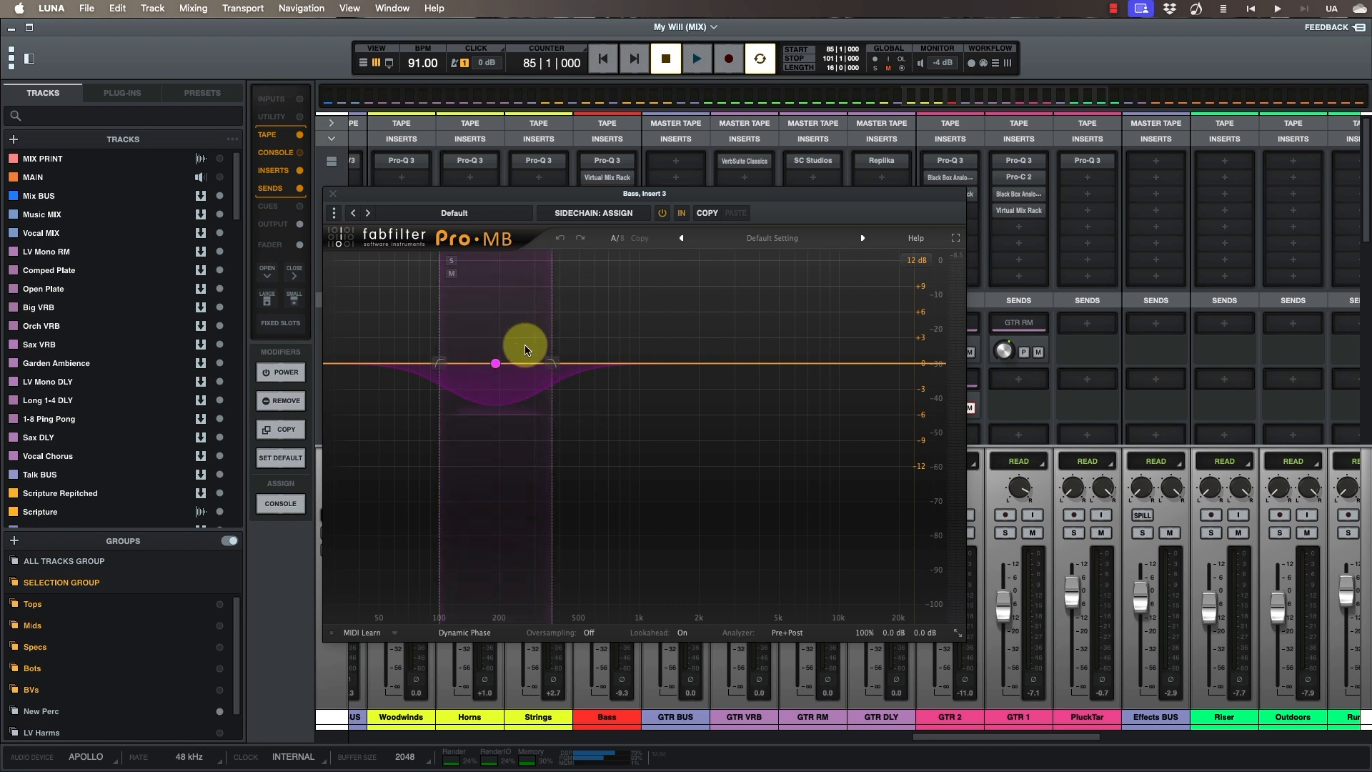
key("space")
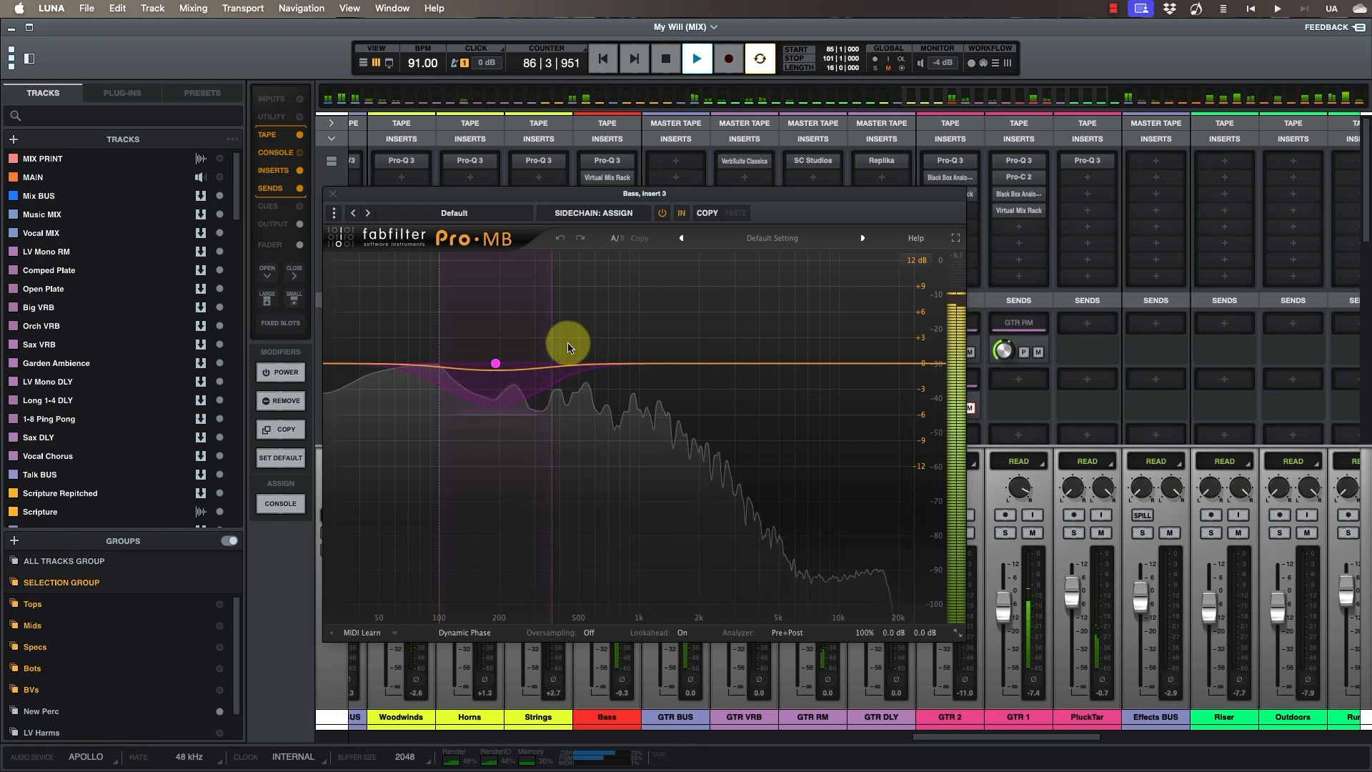
key("space")
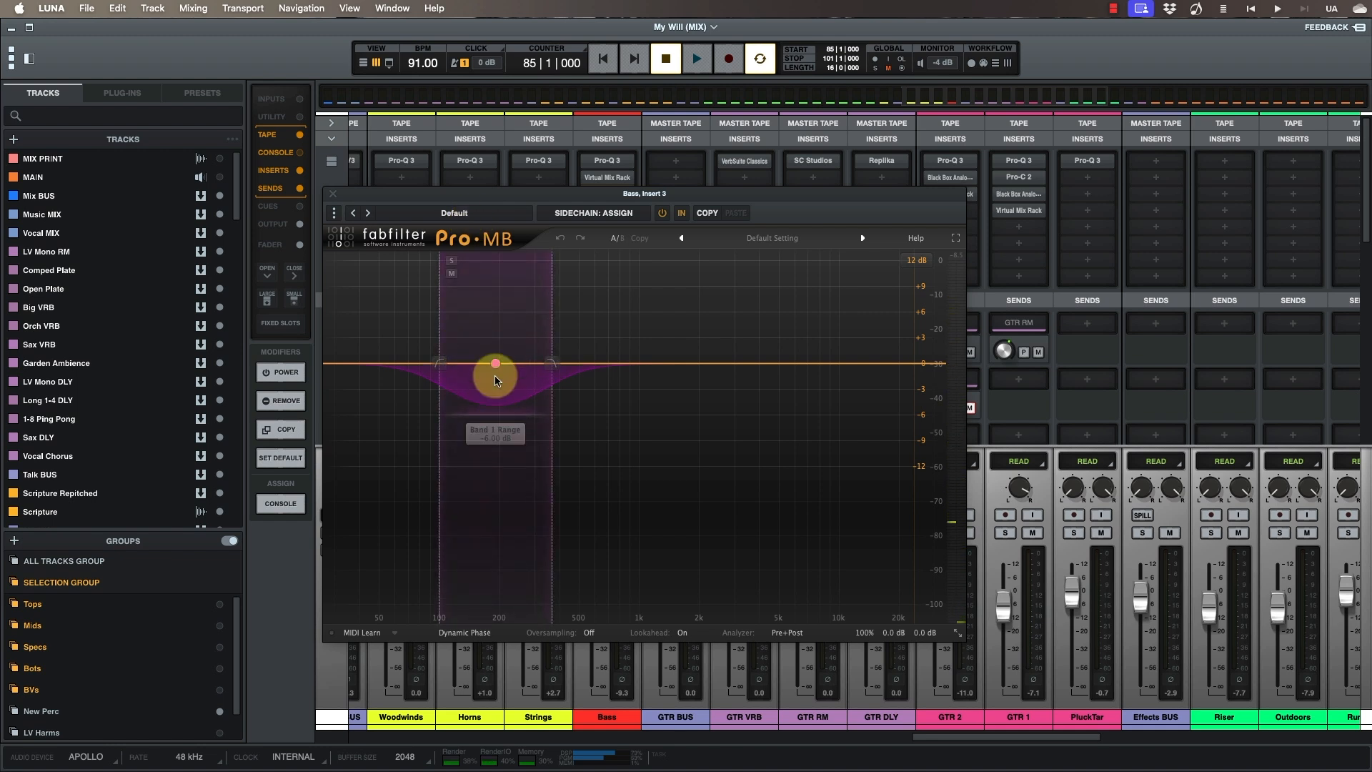
left_click(332, 195)
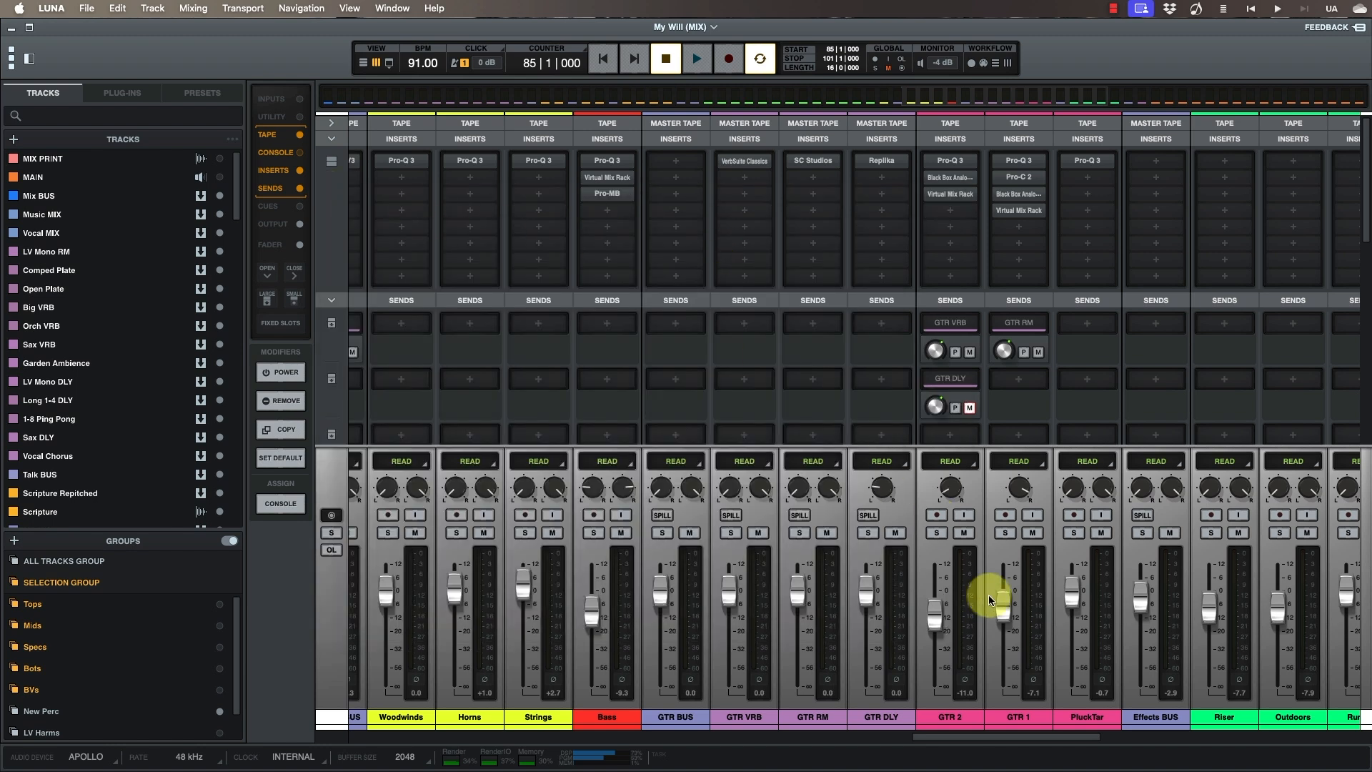